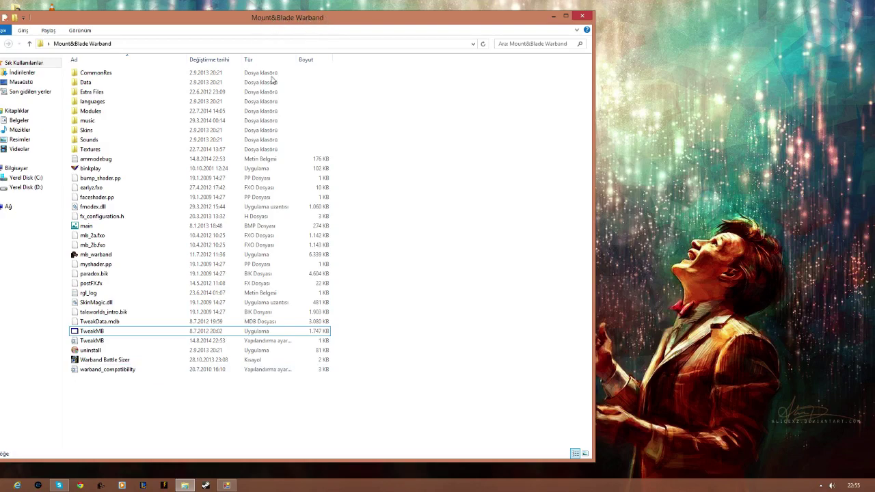
Run TweakMB as administrator and start loading a Warband module with the Native 1.153 tweak database.
right_click(103, 332)
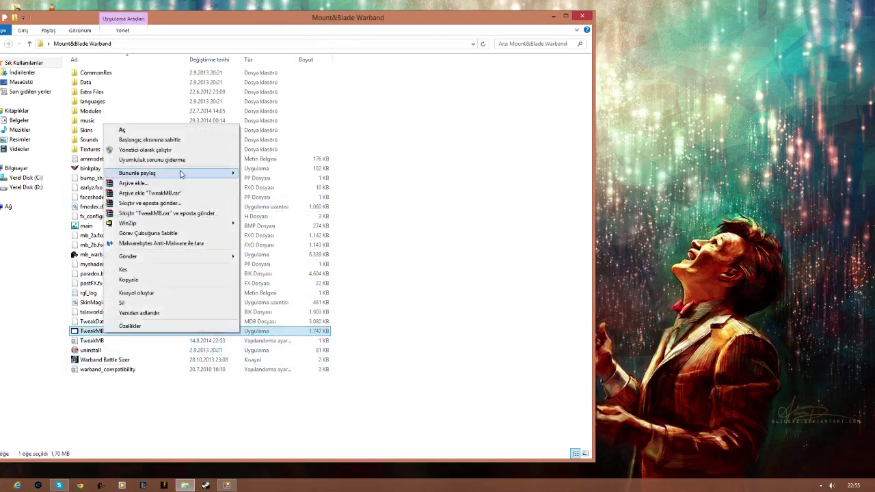
click(191, 153)
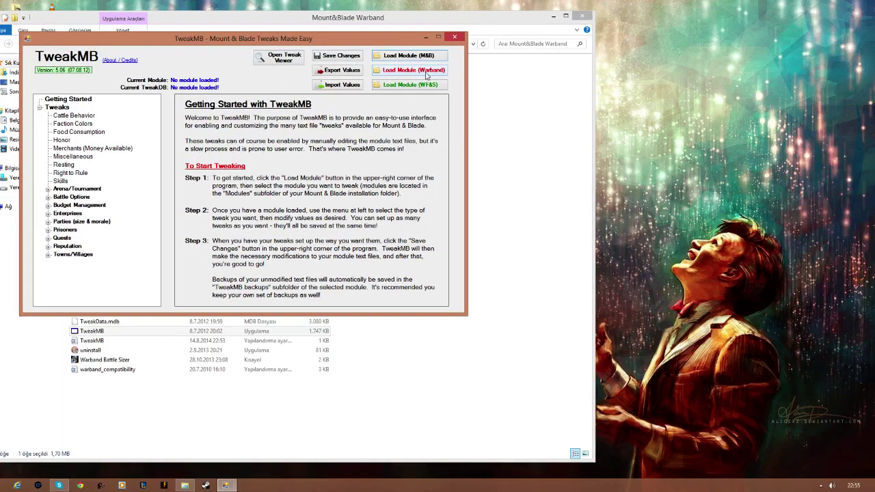
click(428, 74)
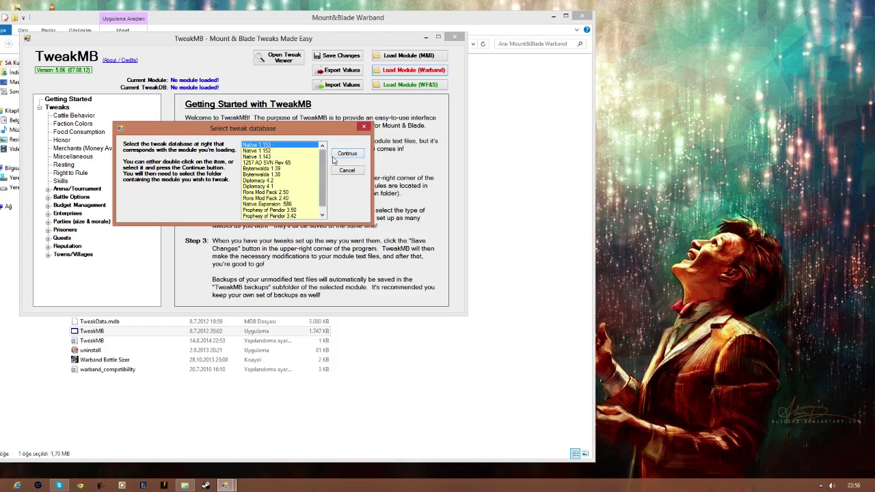
click(337, 158)
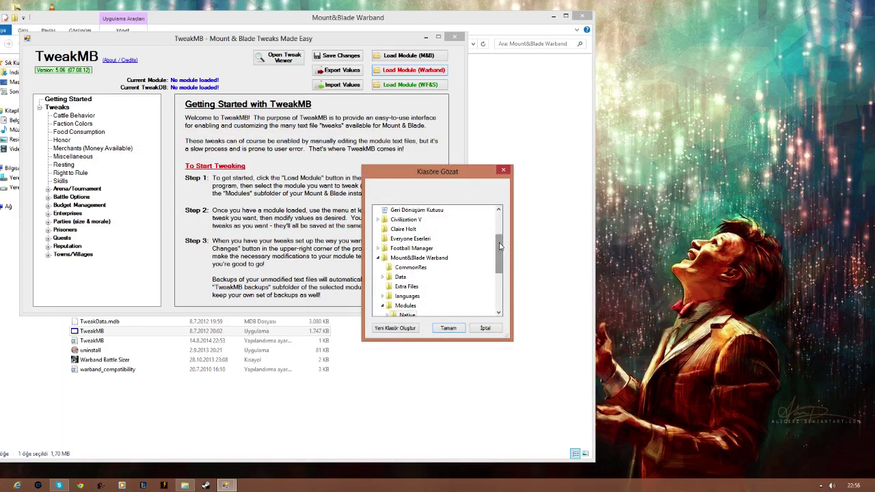
Load the Native folder from Mount&Blade Warband's Modules as the module and dismiss the loading progress window.
drag(499, 246, 498, 257)
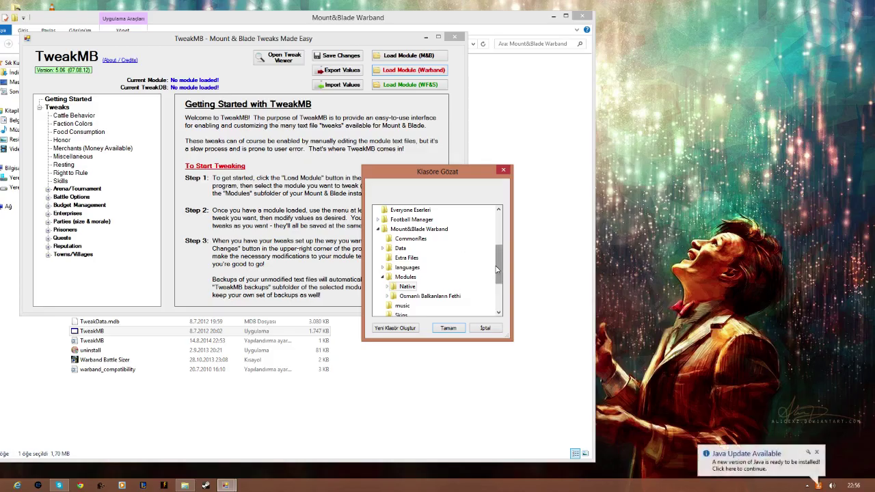
drag(498, 267, 489, 273)
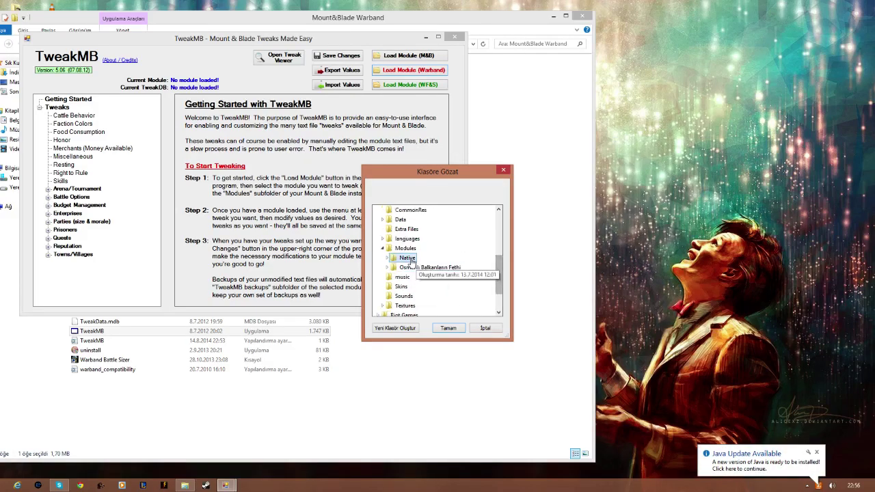
click(408, 277)
click(448, 328)
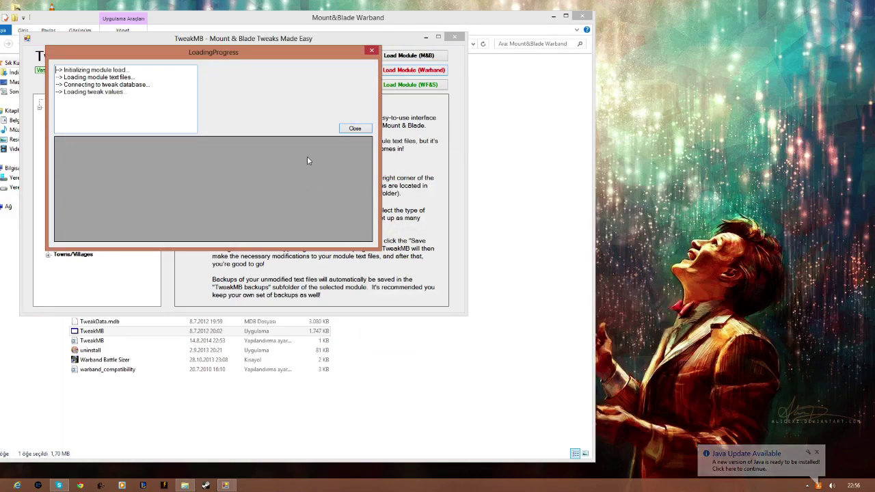
click(353, 129)
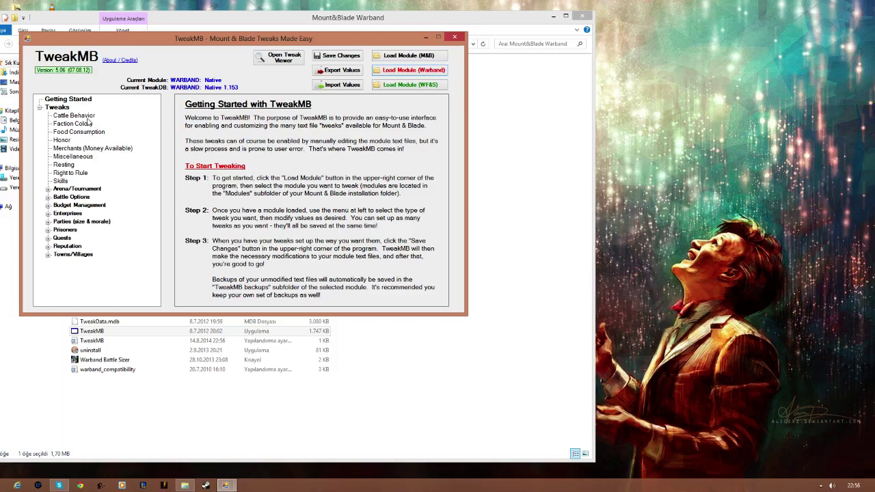
In the Faction Colors tweaks, set the Khergit Khanate's color to orange and the Kingdom of Swadia's to dark teal.
click(85, 116)
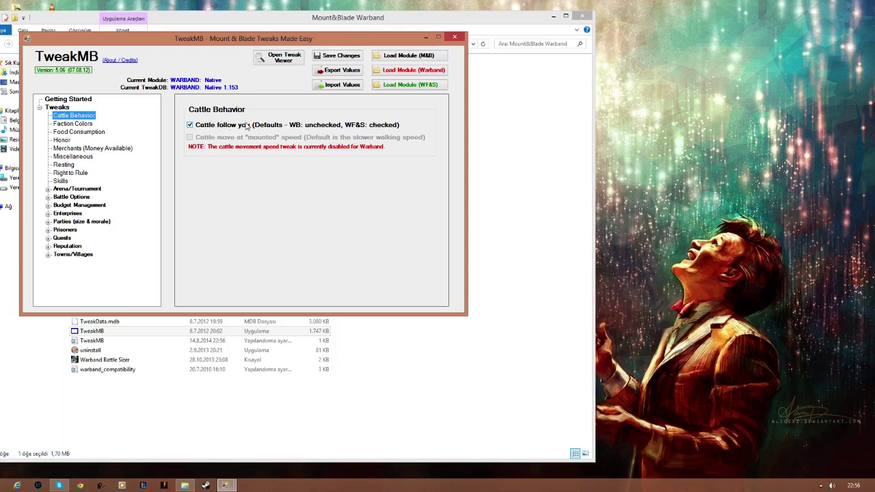
click(86, 124)
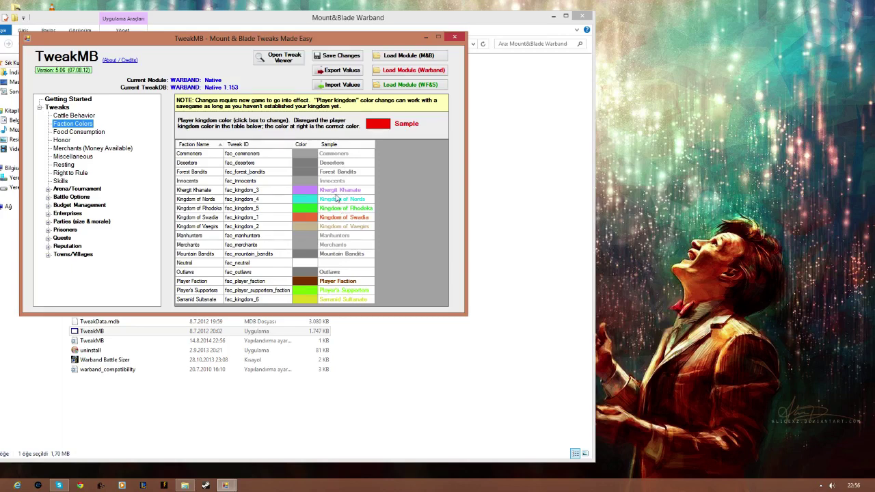
click(316, 192)
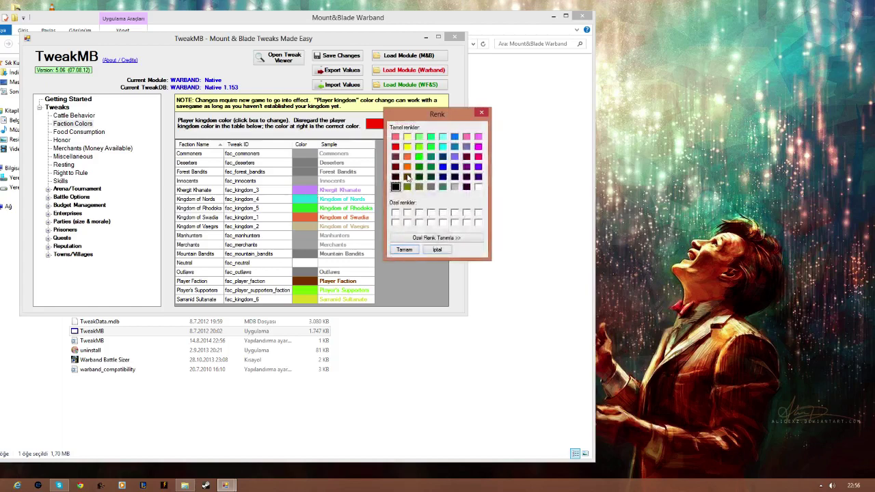
click(407, 166)
click(405, 249)
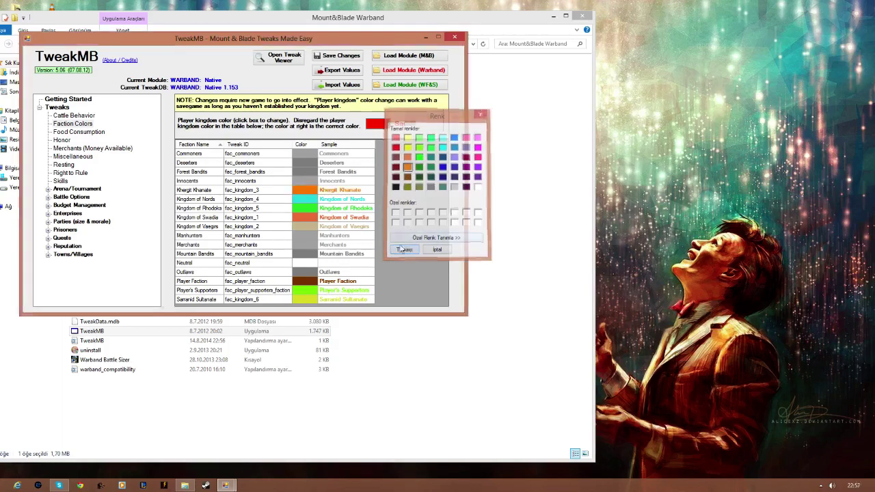
click(313, 218)
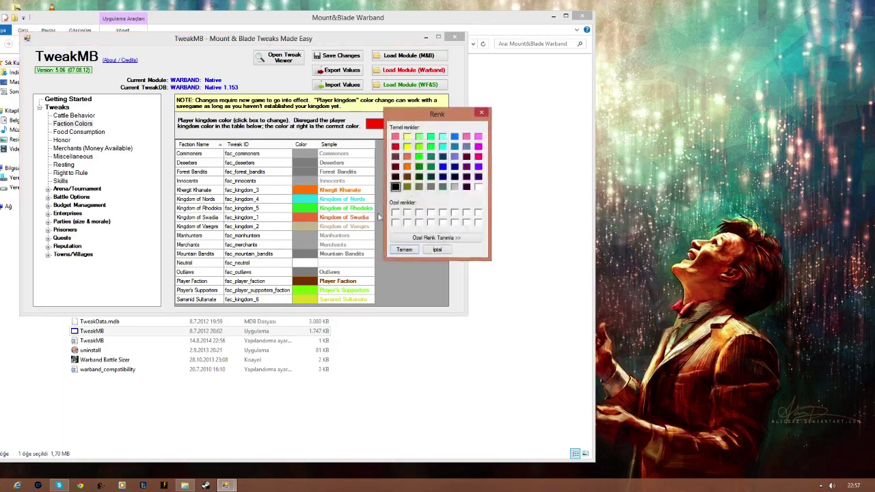
click(442, 186)
click(406, 249)
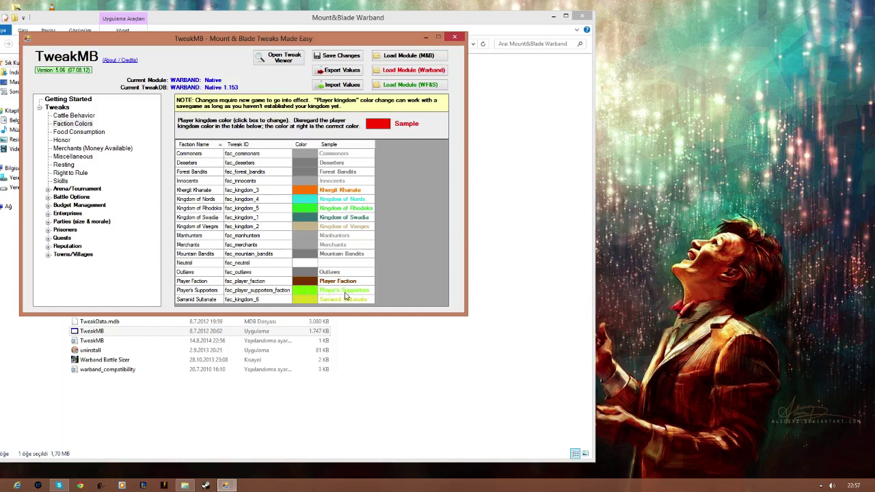
Set the Player Faction's color to dark indigo and the Player's Supporters' color to red.
click(314, 282)
click(477, 178)
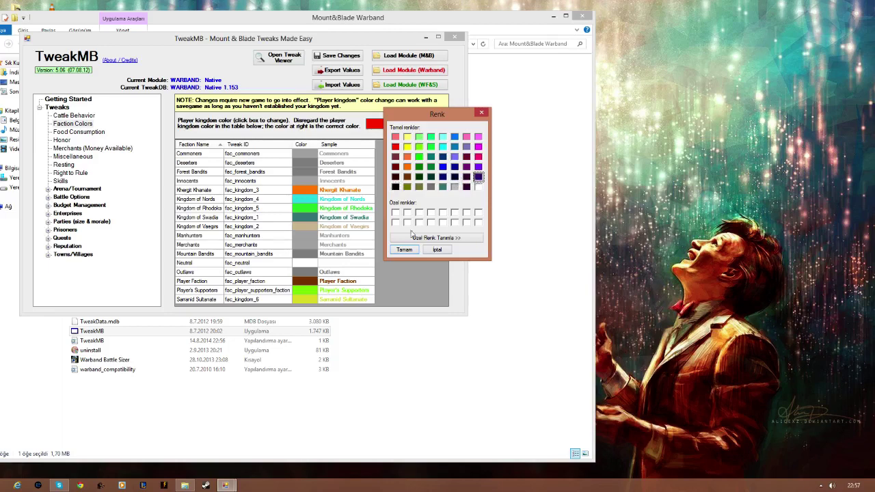
click(404, 250)
click(314, 283)
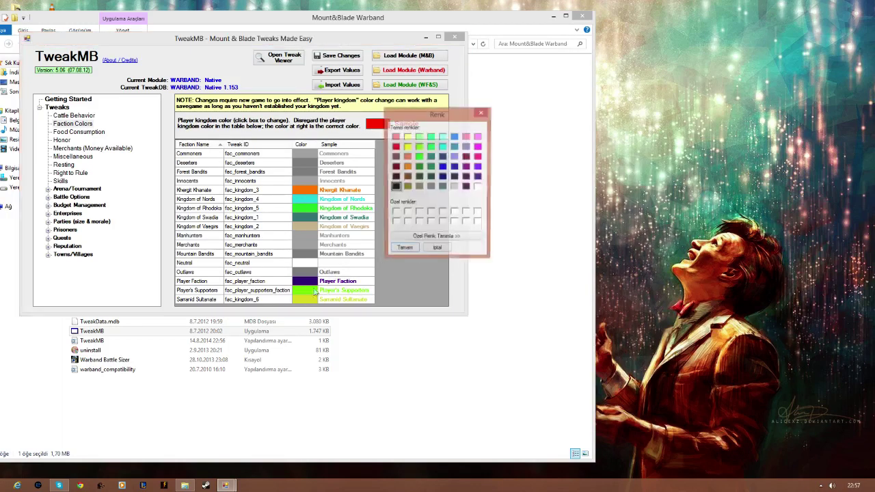
click(395, 147)
click(404, 249)
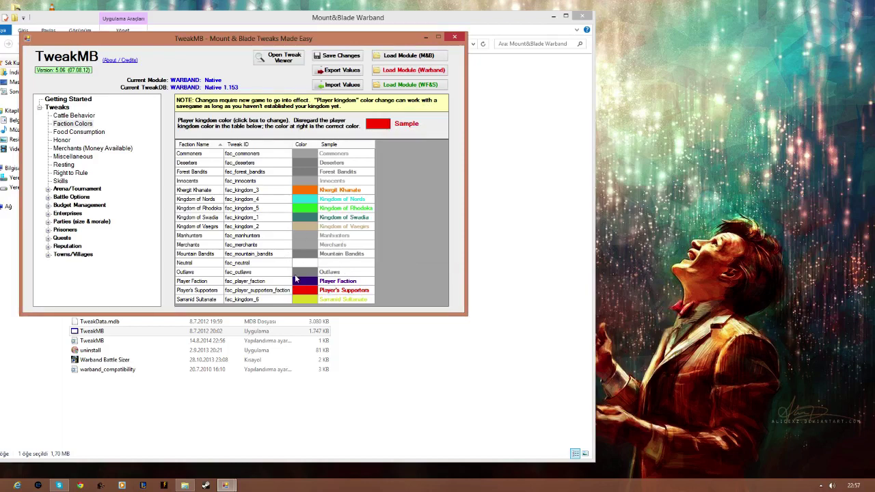
Review the Food Consumption, Honor and Merchants (Money Available) tweaks.
click(79, 133)
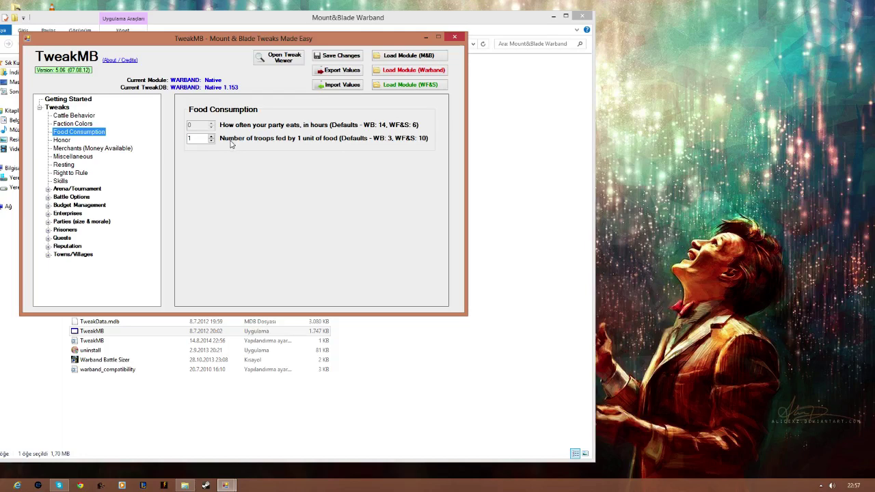
click(62, 140)
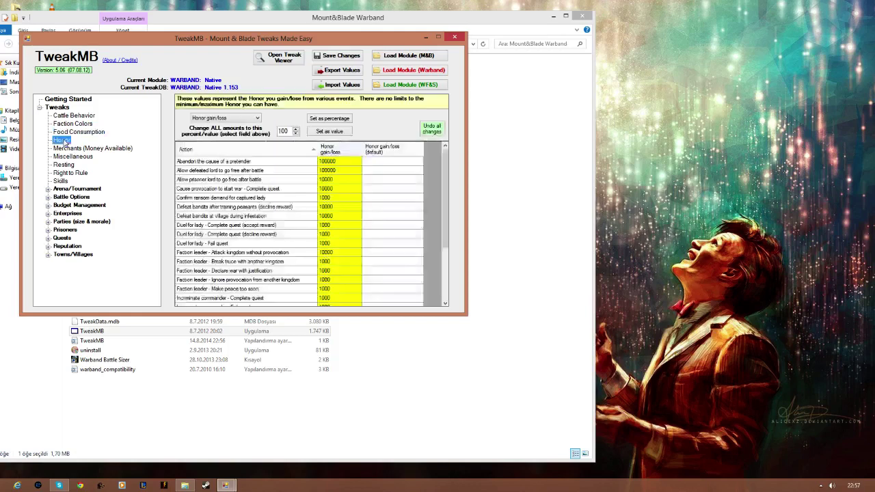
mouse_move(448, 177)
mouse_down()
mouse_move(445, 266)
mouse_move(455, 162)
mouse_move(445, 258)
mouse_move(443, 205)
mouse_move(434, 272)
mouse_move(440, 179)
mouse_move(445, 219)
mouse_move(442, 181)
mouse_move(445, 219)
mouse_move(455, 152)
mouse_move(453, 164)
mouse_up()
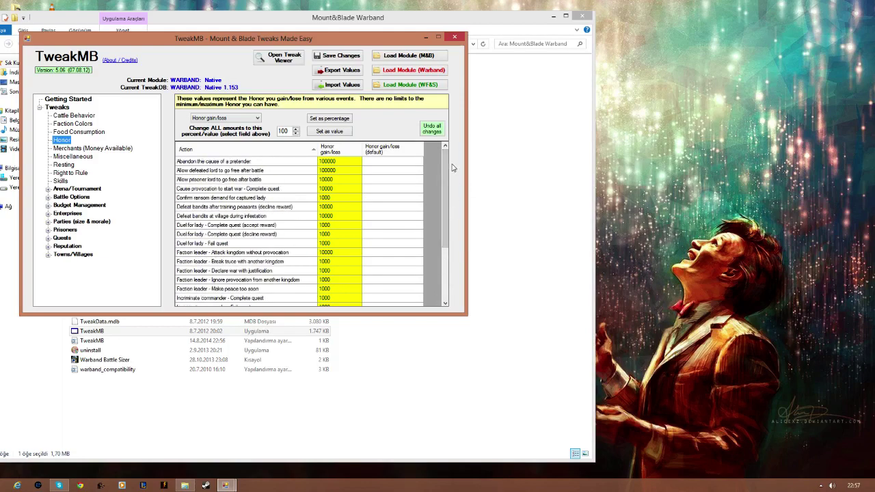
click(73, 148)
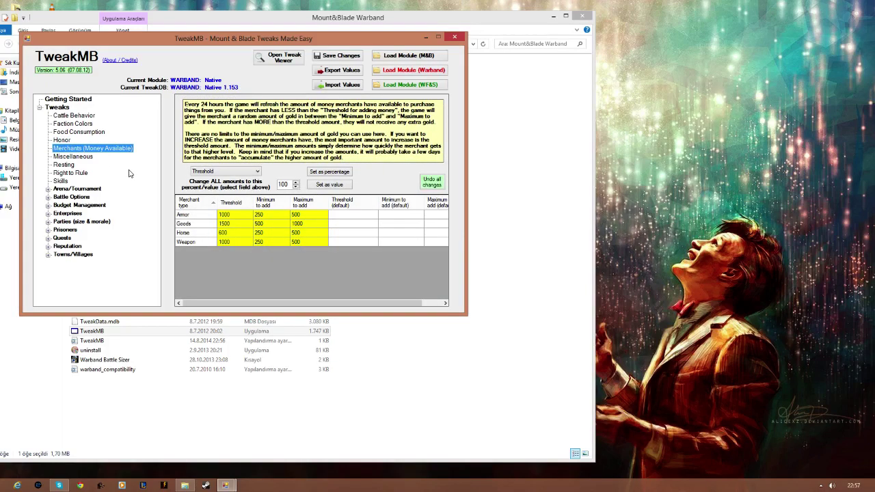
Examine the minimum and maximum number of recruitable tavern mercenaries in the Miscellaneous tweaks.
click(96, 158)
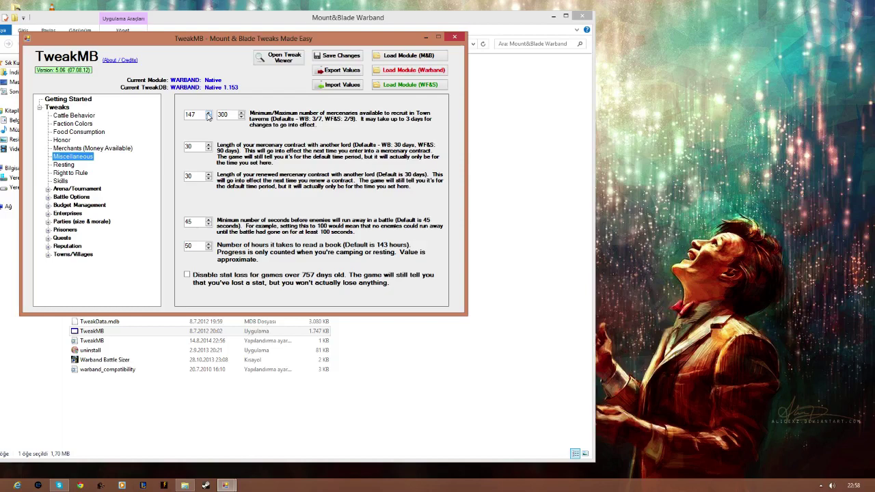
double_click(228, 114)
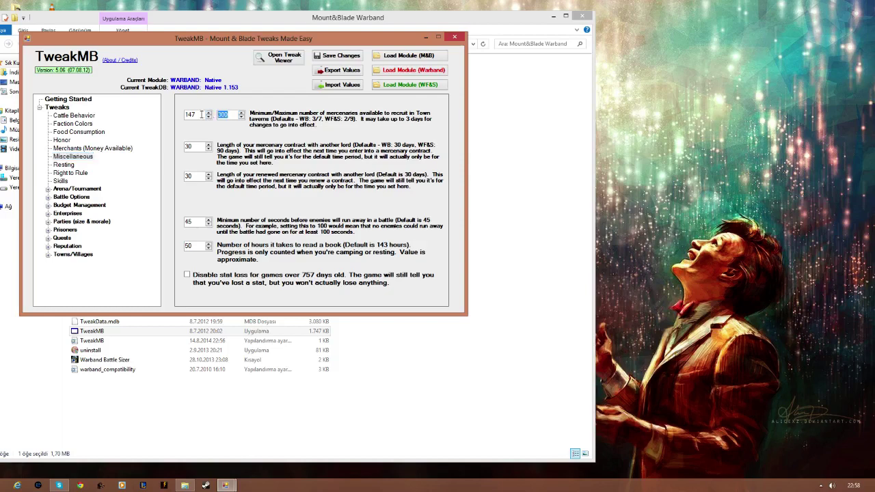
double_click(193, 115)
key(End)
click(242, 116)
Review the Right to Rule gains and the maximum level and base stat of every skill in the Skills tweaks.
click(79, 175)
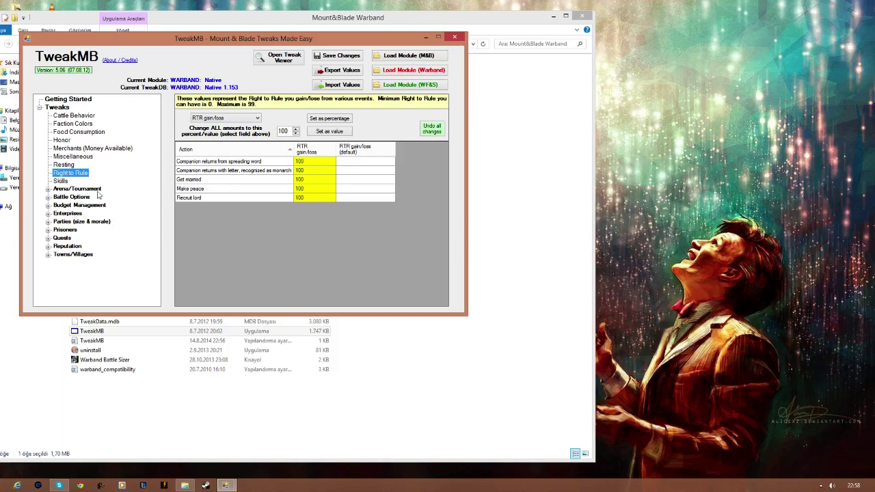
click(63, 182)
mouse_move(449, 197)
mouse_down()
mouse_move(449, 256)
mouse_move(450, 198)
mouse_up()
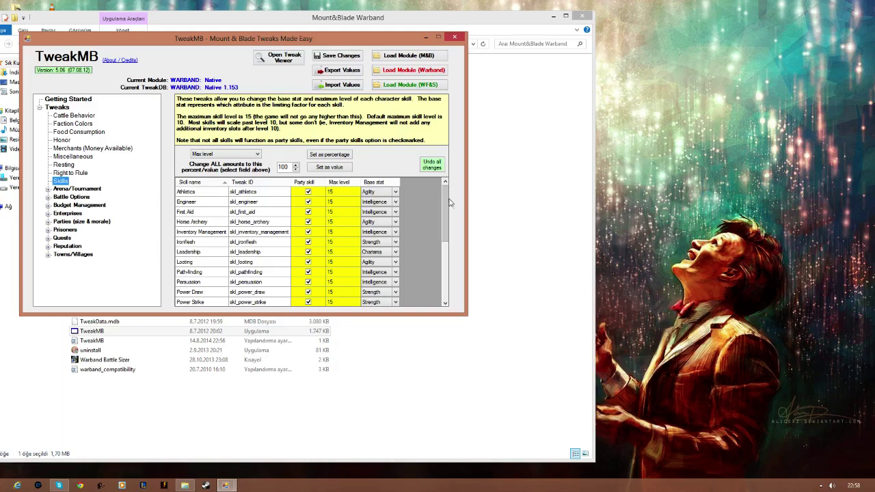
scroll(446, 205, down, 3)
scroll(446, 205, up, 3)
drag(448, 206, 446, 287)
Review the Arena/Tournament tweaks for bet amounts, melee rewards and tournament frequency.
click(48, 188)
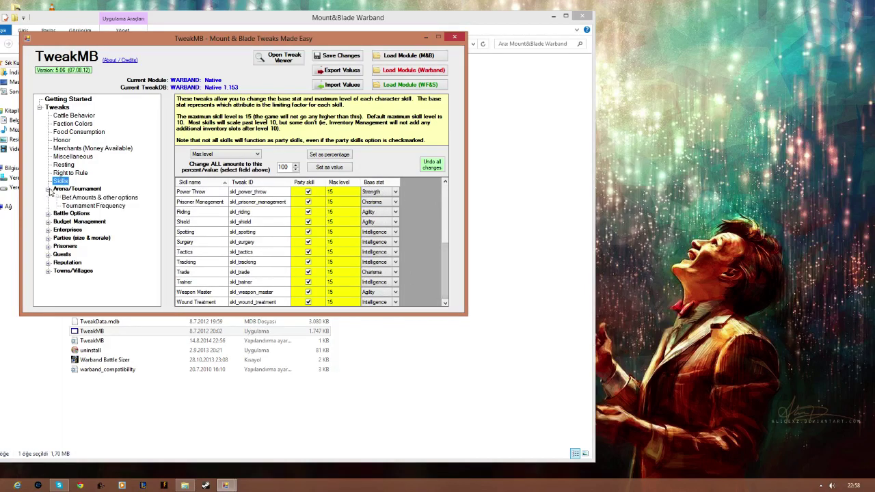
click(63, 197)
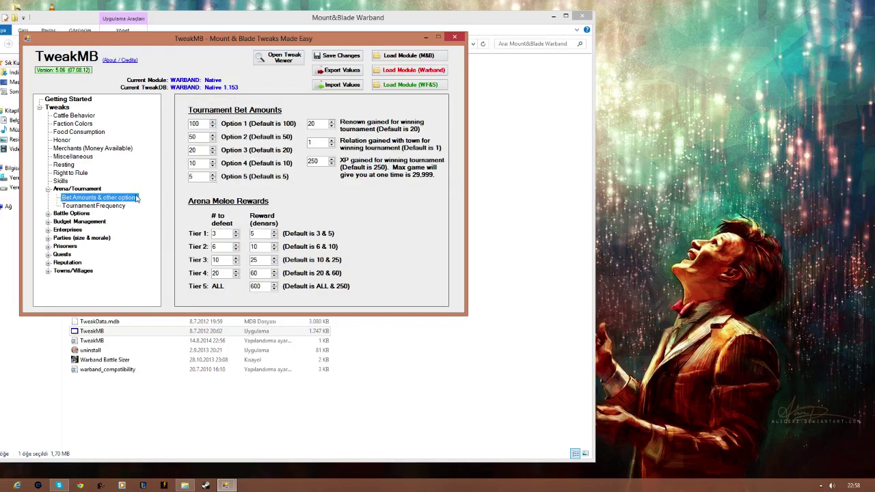
click(113, 205)
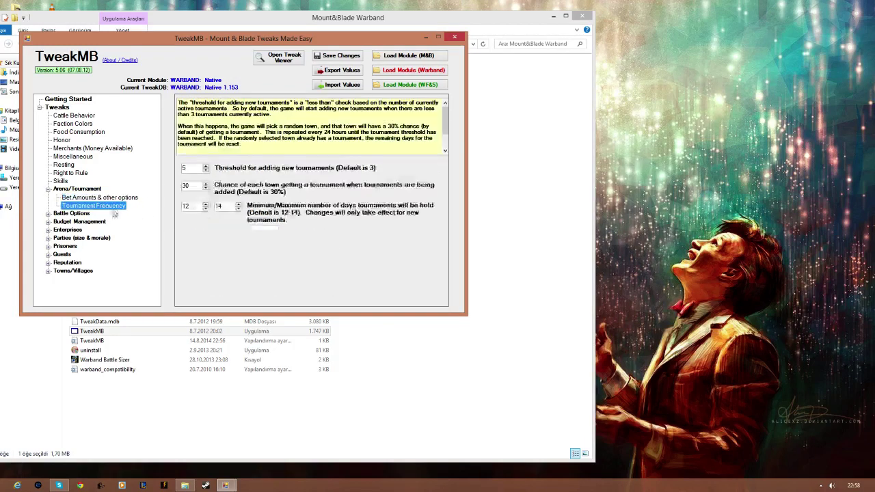
click(122, 198)
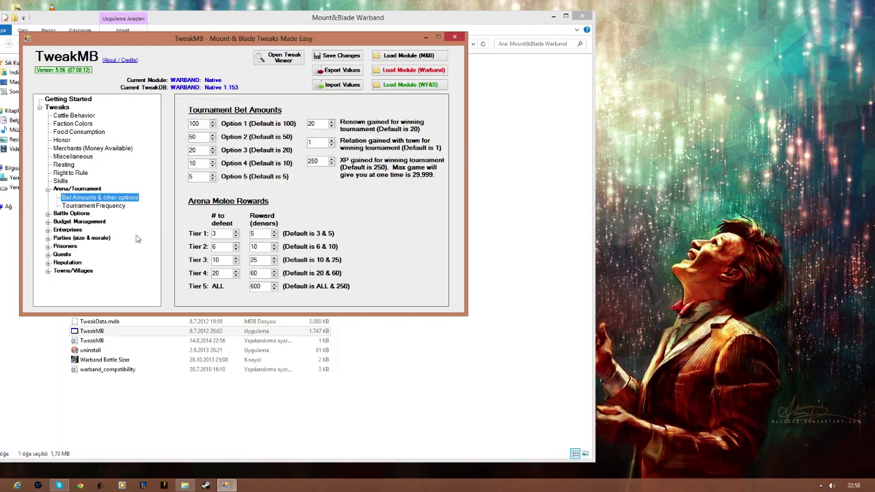
click(103, 207)
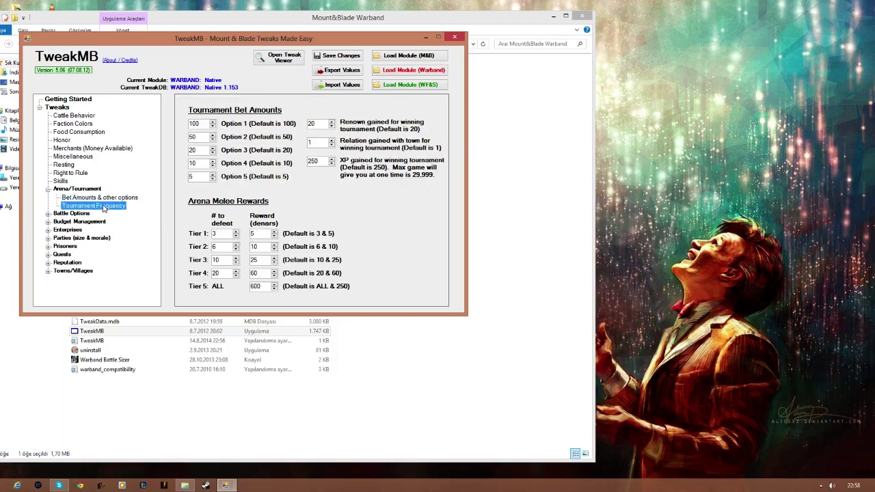
click(47, 189)
Review the Battle Options tweaks for maximum ammo, battle continuation and battle map size.
click(40, 108)
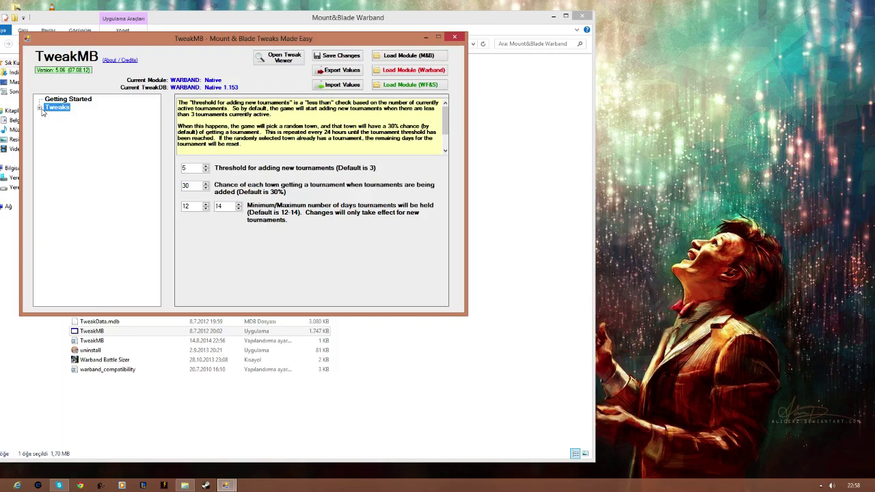
click(40, 108)
click(48, 197)
click(76, 205)
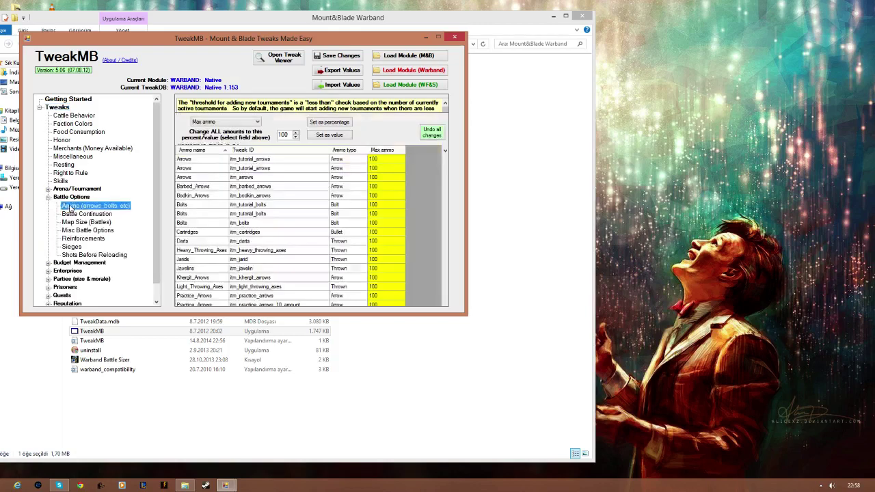
drag(443, 198, 435, 160)
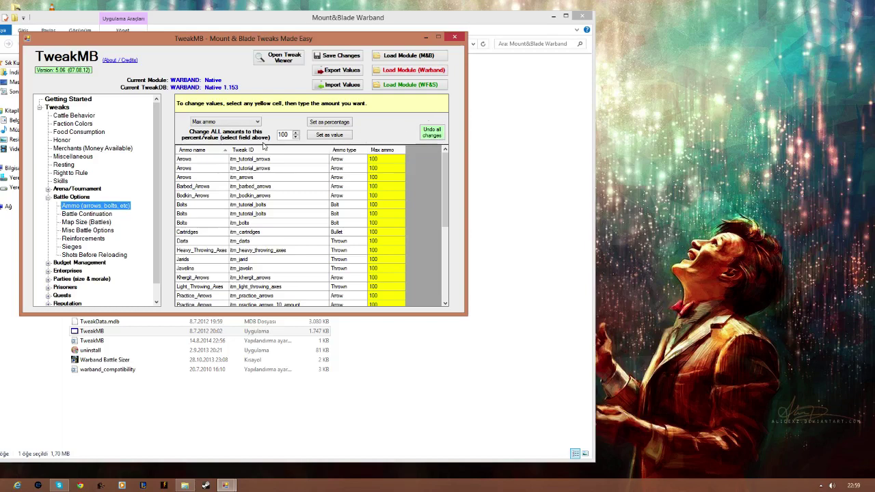
click(103, 214)
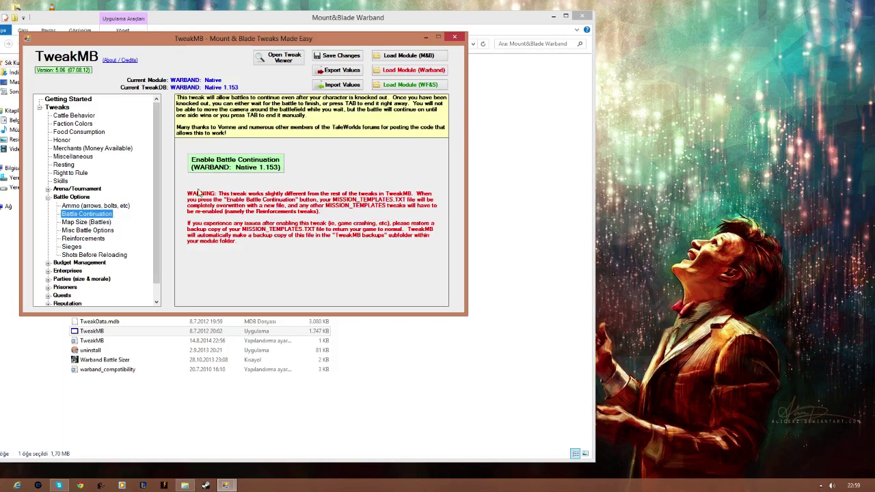
click(101, 222)
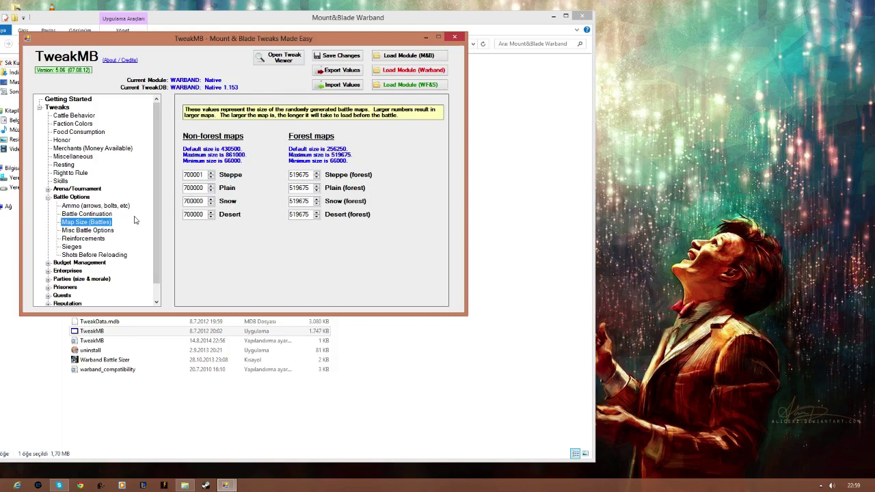
Review the remaining Battle Options tweaks: misc battle options, reinforcements, sieges, shots before reloading and ammo.
click(100, 231)
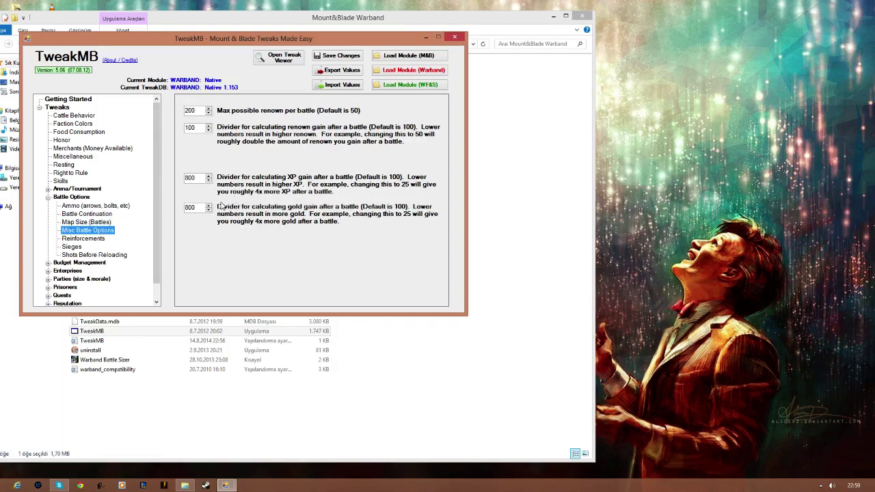
click(104, 239)
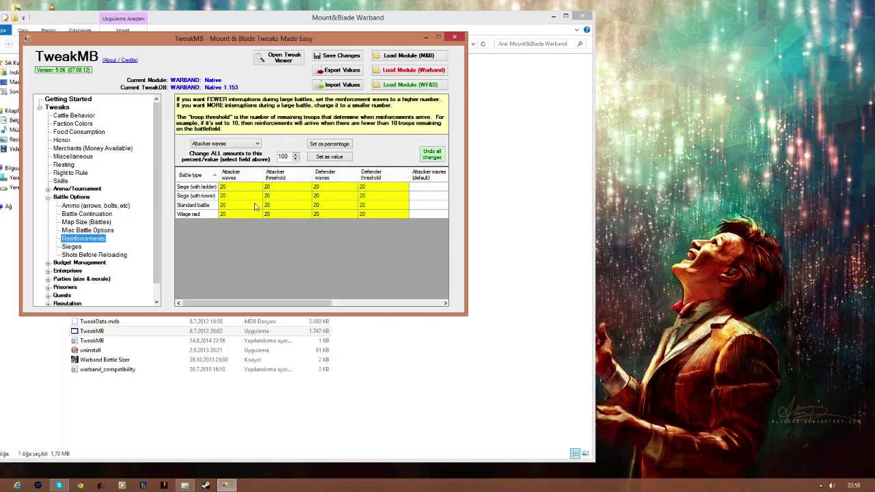
click(80, 247)
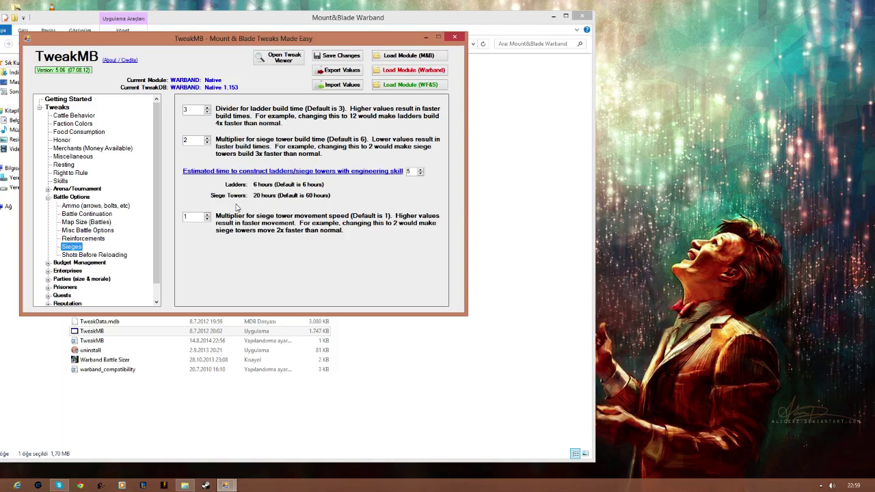
click(124, 256)
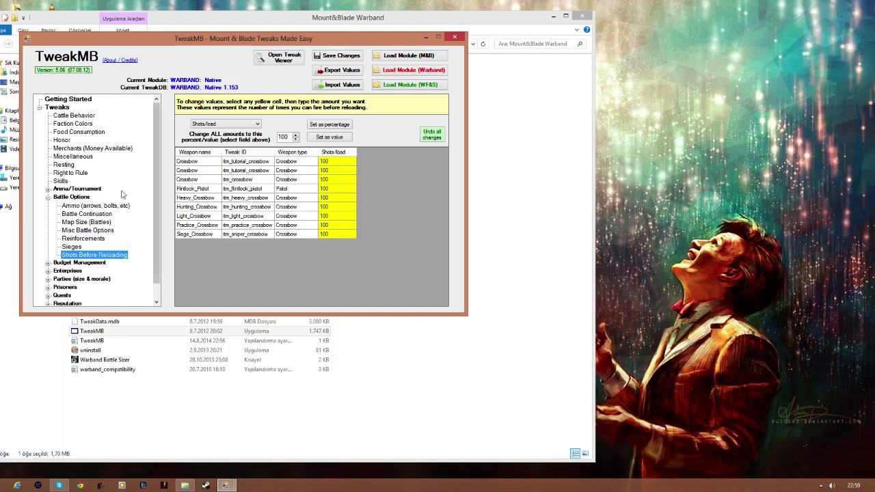
click(101, 207)
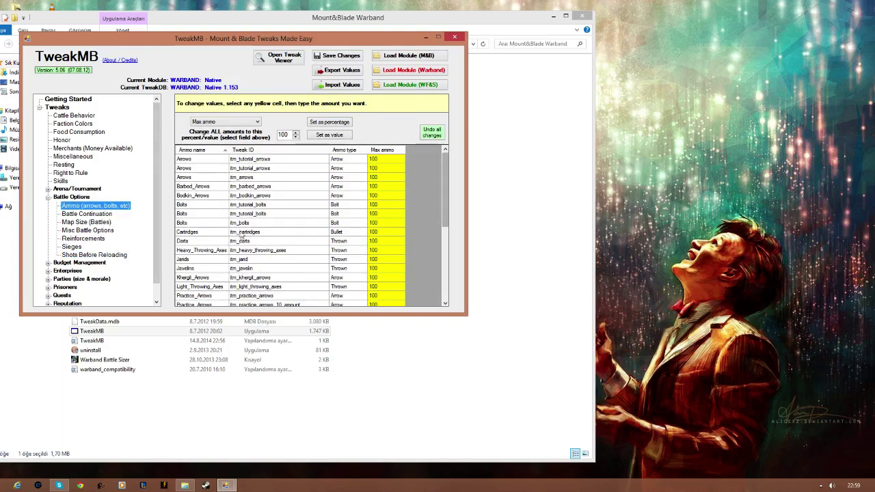
click(89, 255)
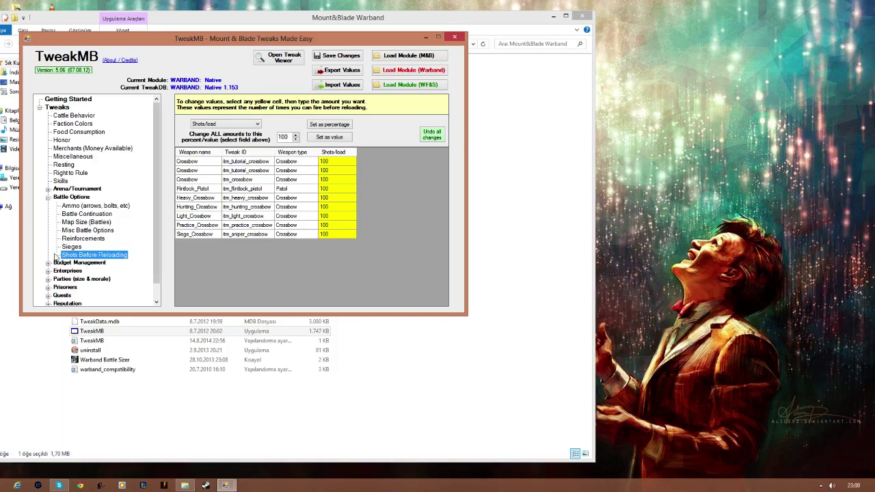
click(48, 197)
Review the Budget Management tweaks for fief income and rents, tax inefficiency and troop wages.
click(47, 205)
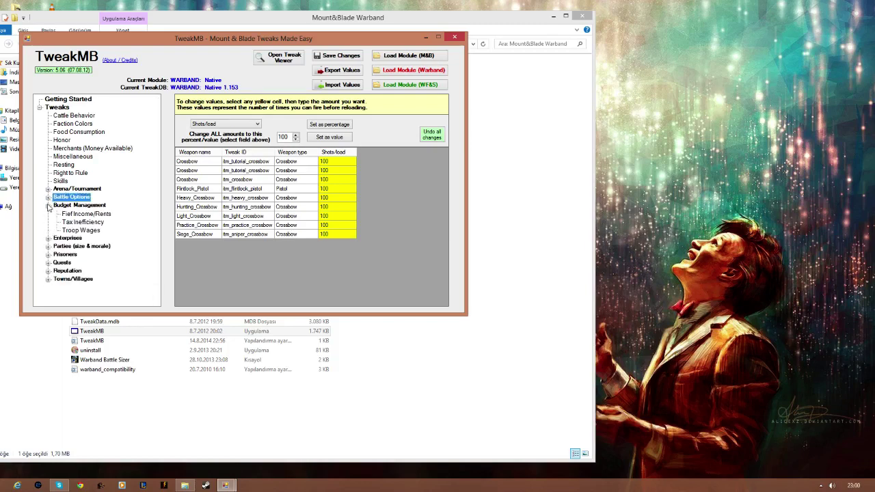
click(68, 214)
click(78, 223)
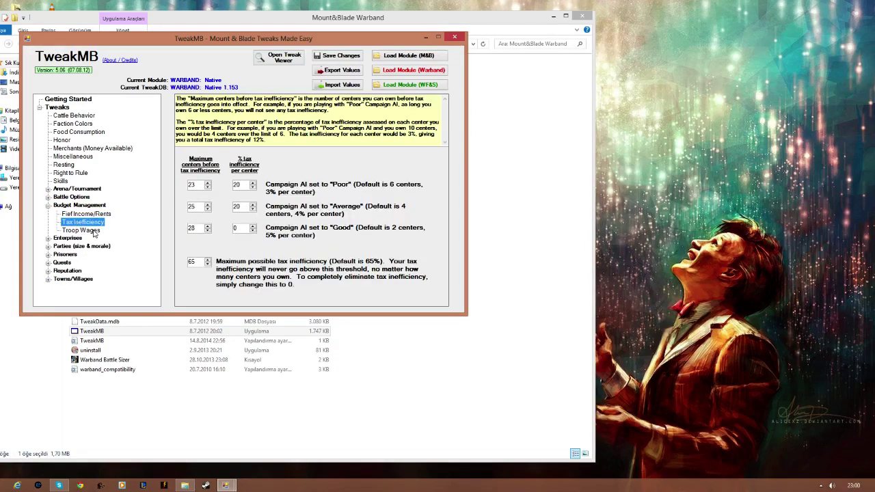
click(88, 231)
key(Up)
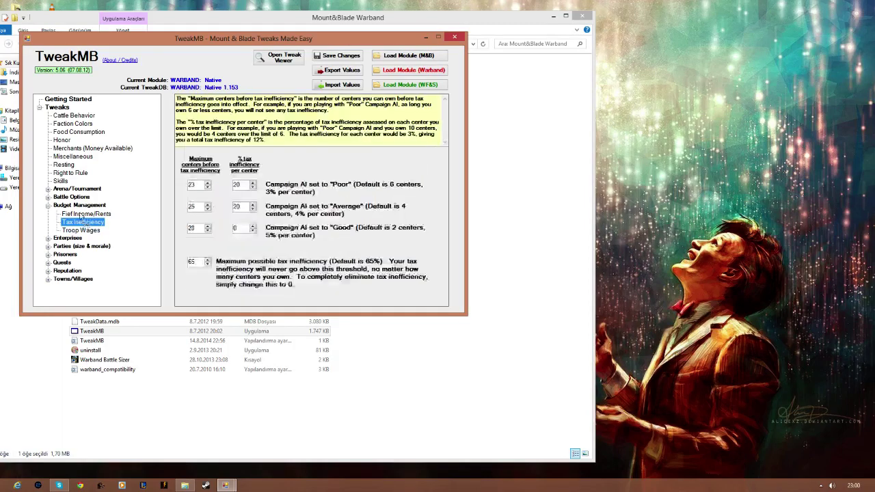
key(Up)
click(90, 231)
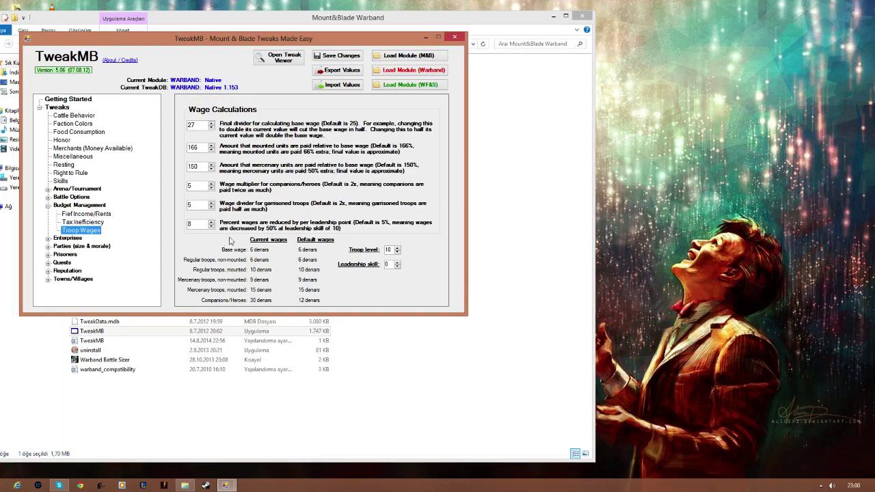
click(48, 205)
Review the Enterprises tweaks for enterprise details, input and output prices, and starting an enterprise.
click(47, 214)
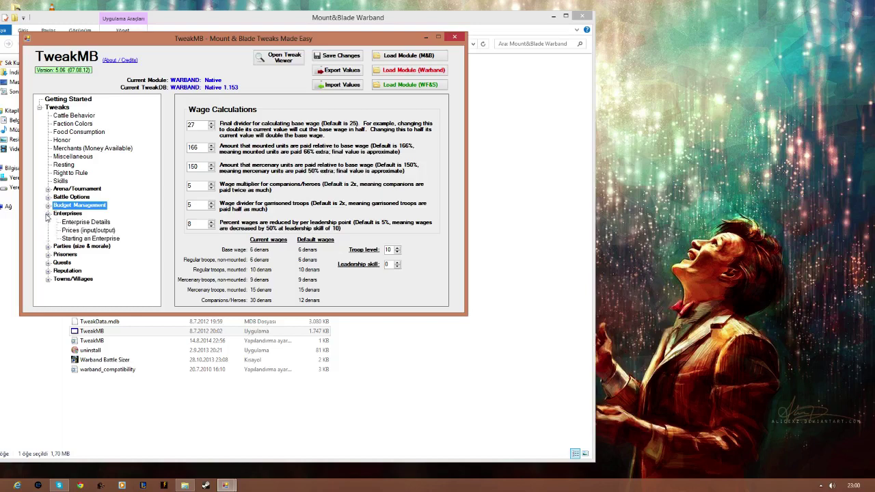
click(62, 224)
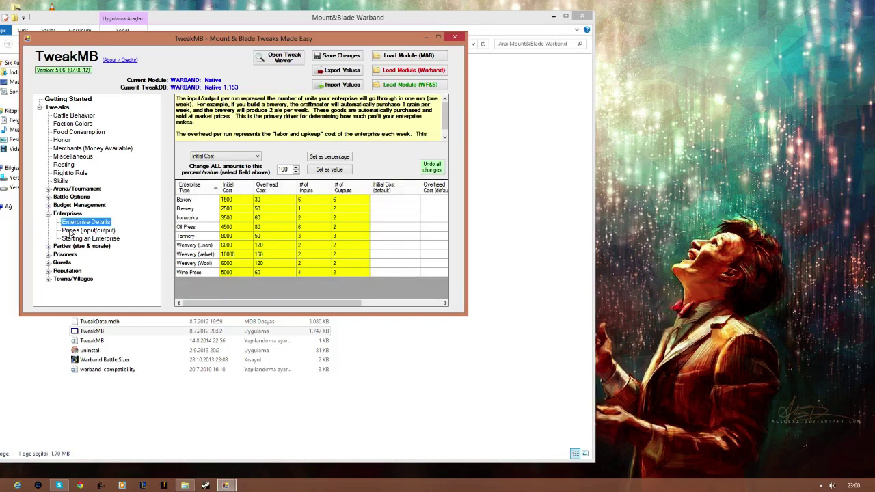
click(70, 232)
click(76, 222)
click(89, 231)
click(93, 238)
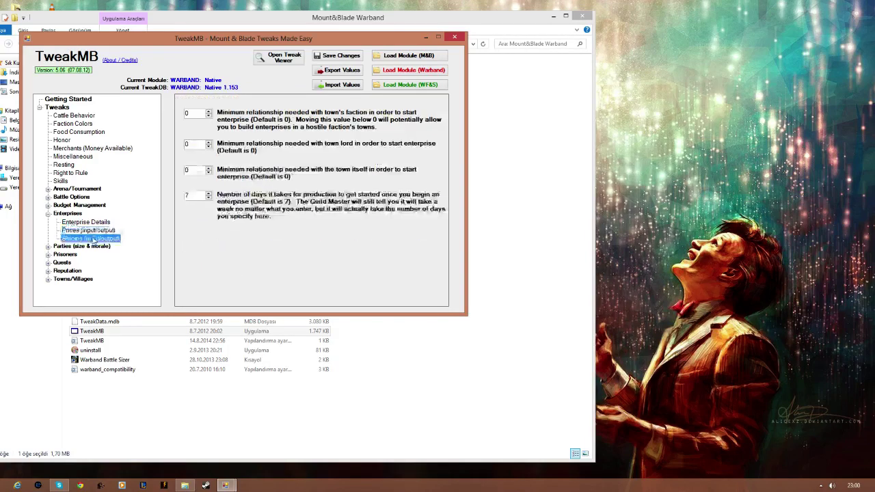
click(47, 213)
Examine the AI Lord Parties tweaks under Parties, focusing on the base party size.
click(48, 221)
click(64, 233)
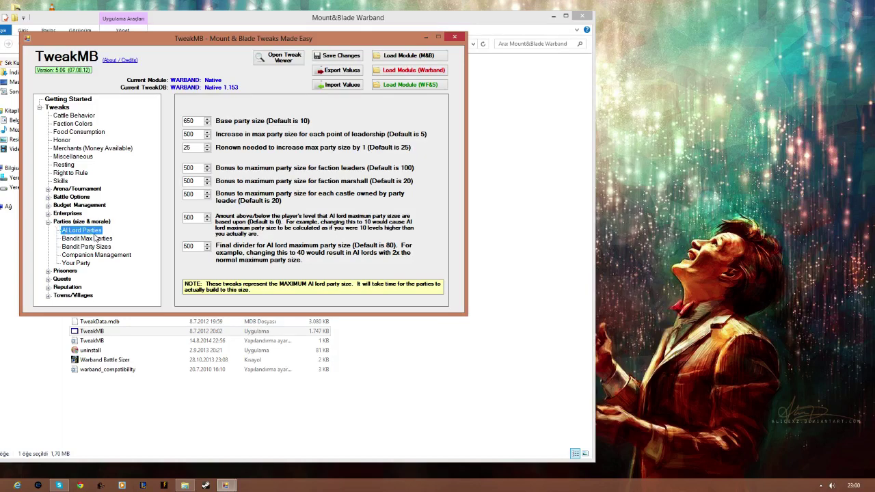
key(Tab)
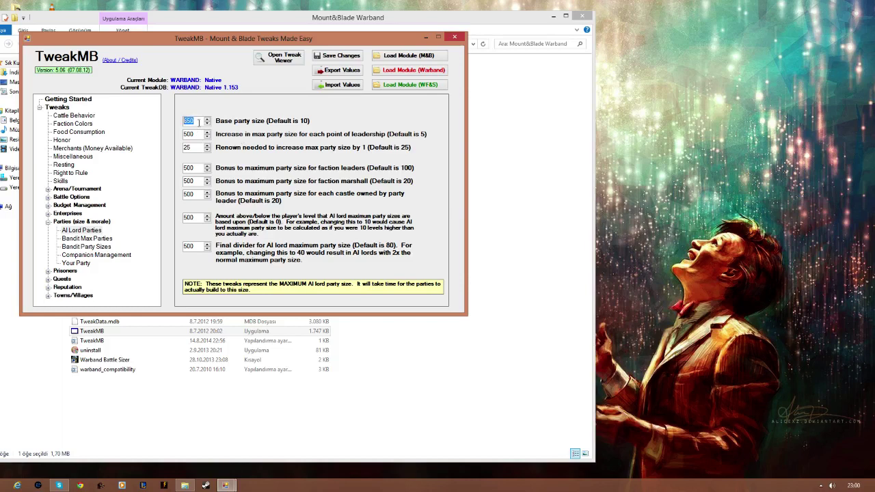
click(199, 121)
double_click(201, 121)
click(203, 120)
double_click(192, 121)
click(198, 121)
double_click(194, 121)
click(195, 121)
Review the maximum number of bandit parties, the bandit party sizes and the Companion Management tweaks.
click(86, 239)
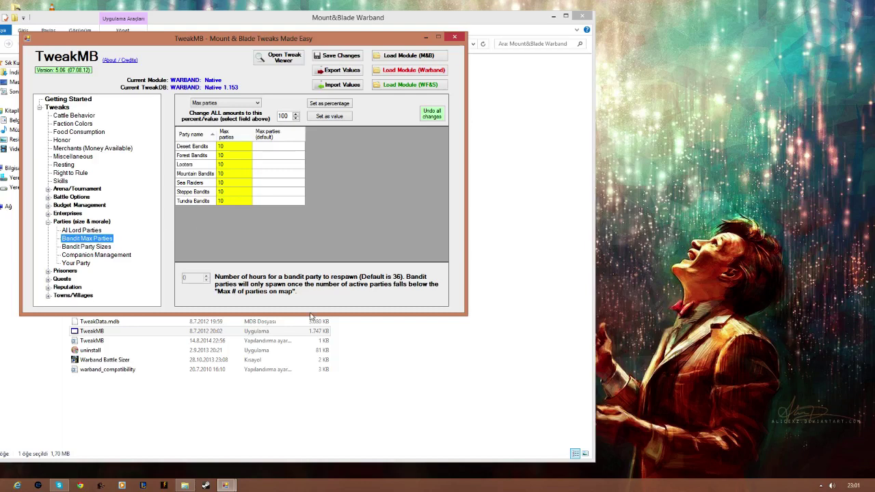
click(101, 248)
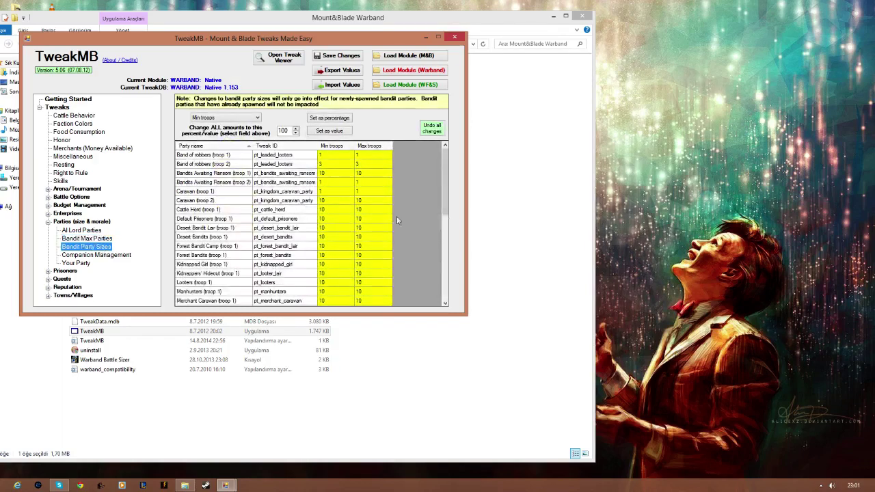
drag(445, 209, 444, 294)
click(112, 257)
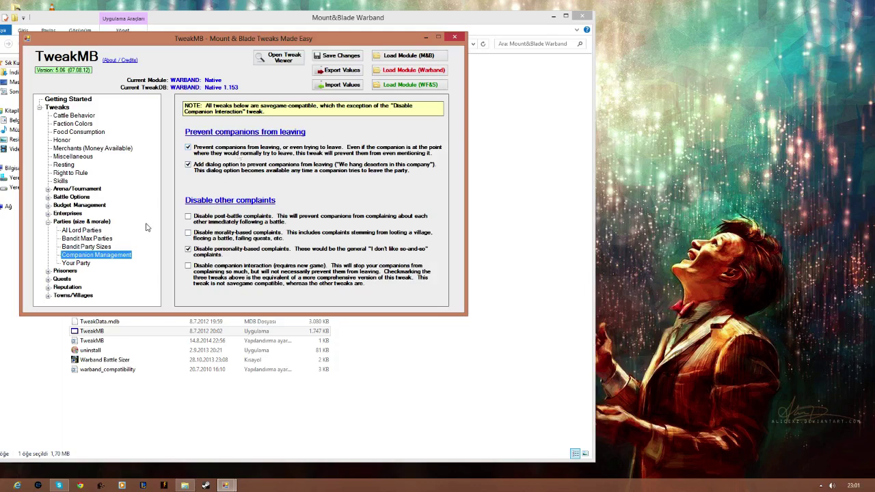
Examine the Your Party tweaks for party size, morale lost per hero and morale gained per leadership point.
click(77, 263)
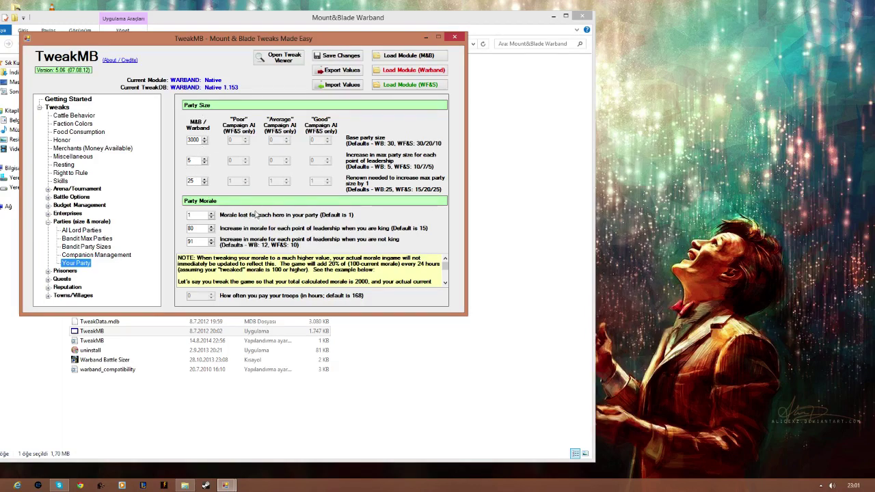
click(201, 214)
key(Tab)
key(Tab)
key(shift+Tab)
key(shift+Tab)
key(shift+Tab)
key(shift+Tab)
key(Tab)
double_click(201, 228)
click(199, 216)
click(48, 222)
Review the Prisoners tweaks for enemy lord escape rates, prisoner management and recruiting prisoners.
click(48, 229)
click(65, 239)
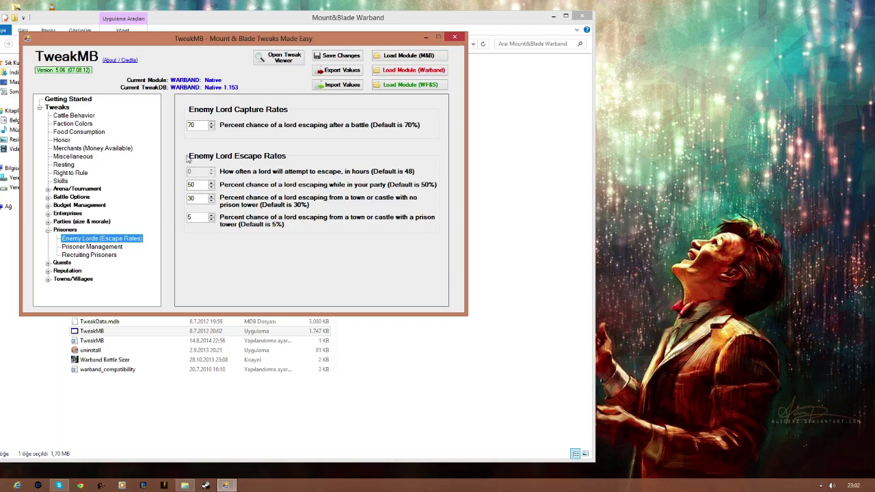
click(113, 246)
click(110, 255)
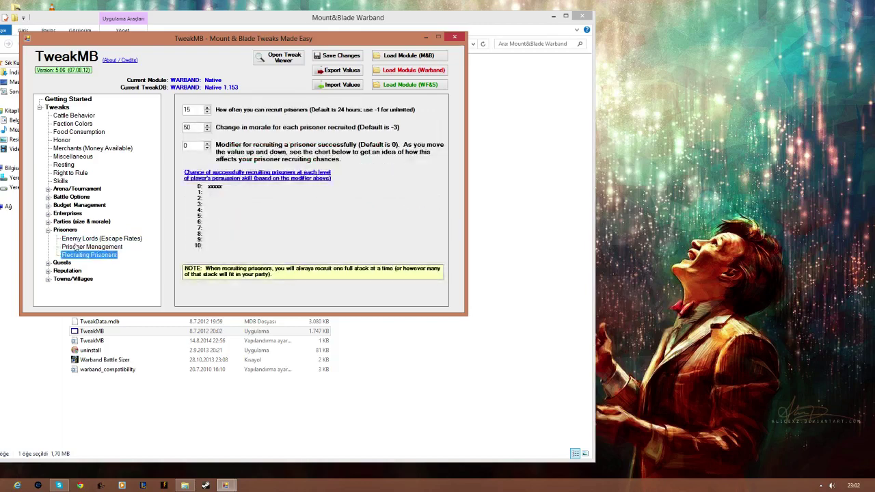
click(48, 230)
Review the Quests tweaks for choosing quests from a menu and the repeat intervals of elder, guild master, lady and lord quests.
click(47, 237)
click(95, 247)
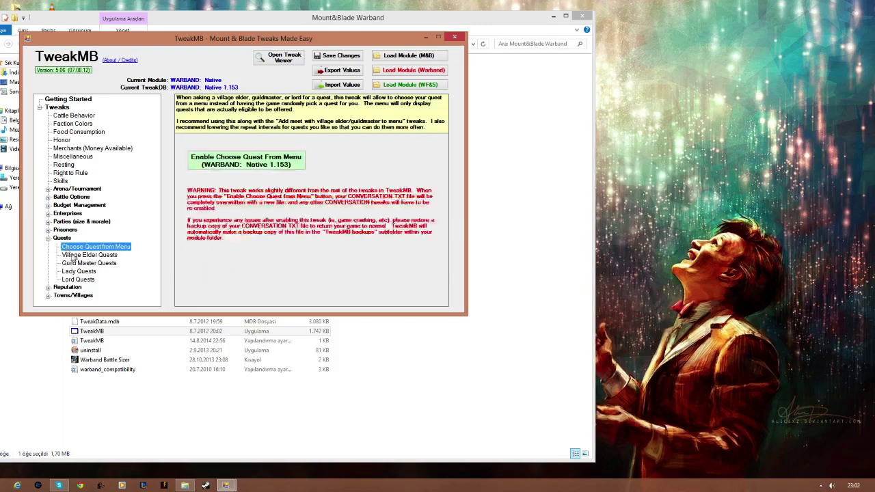
click(89, 255)
click(101, 264)
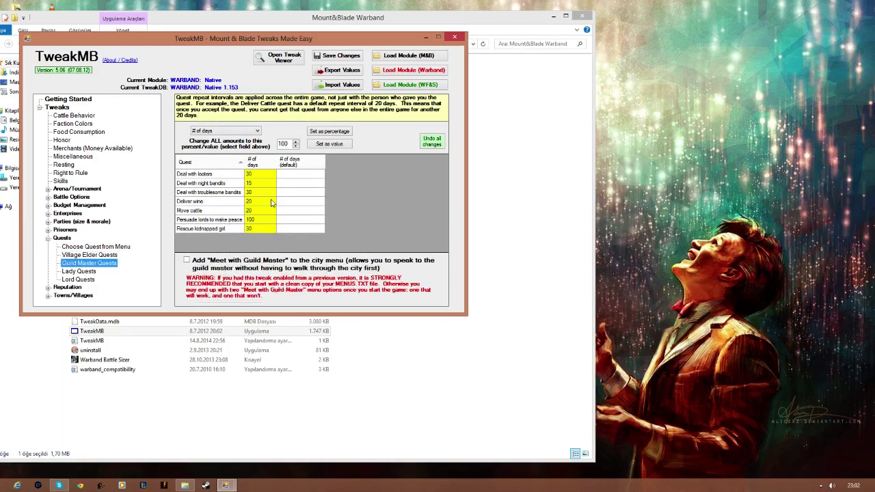
click(95, 272)
click(78, 280)
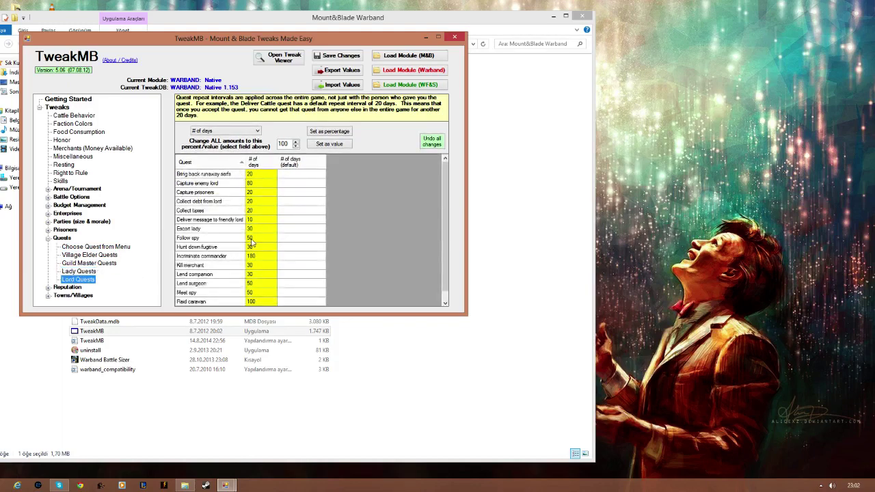
scroll(447, 226, down, 1)
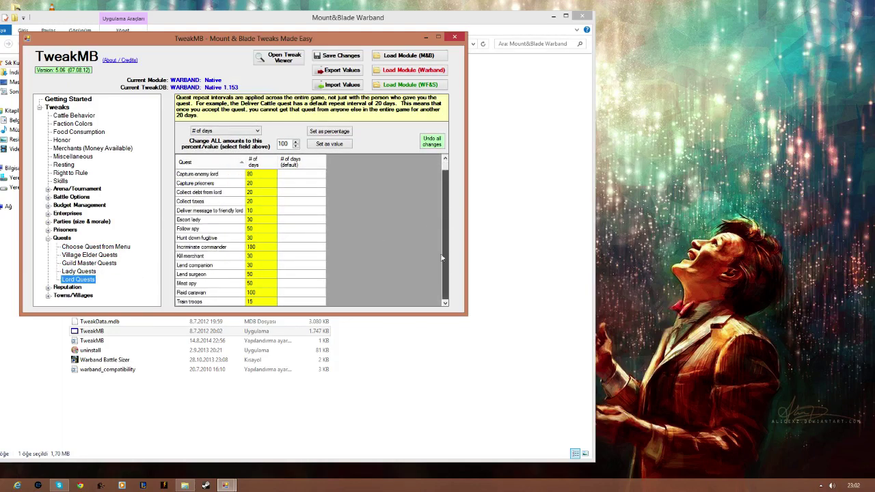
scroll(441, 241, up, 1)
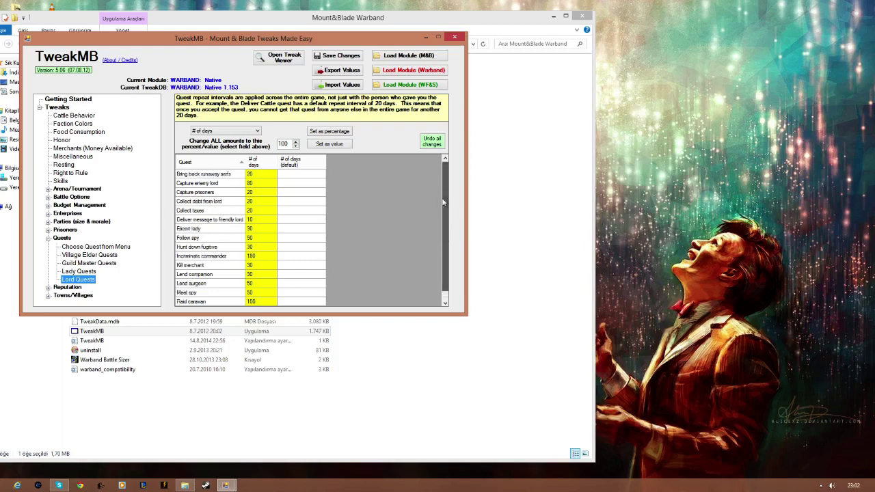
click(95, 272)
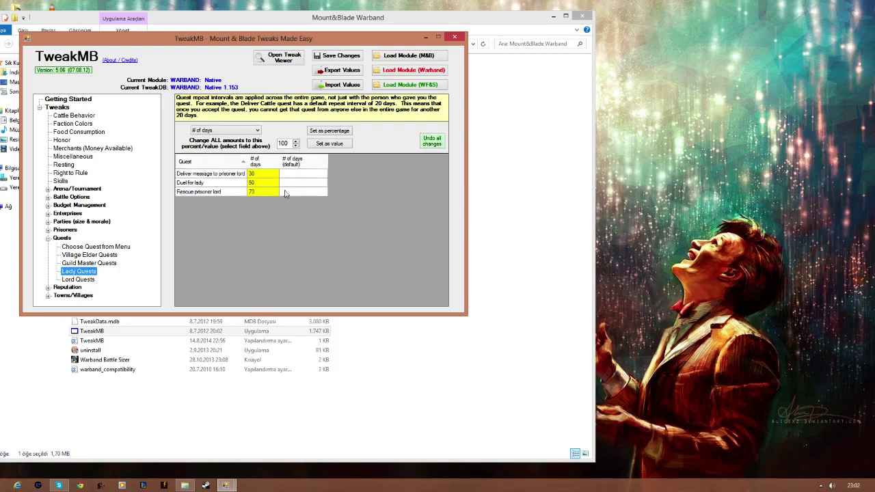
click(94, 264)
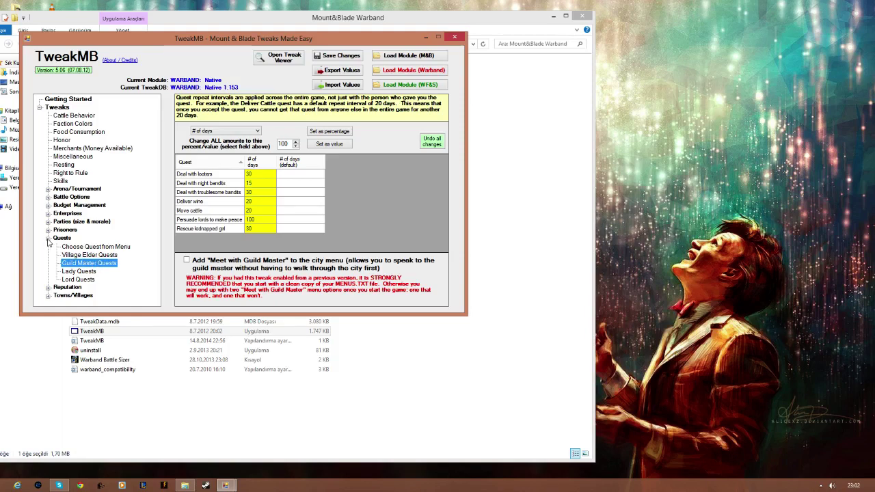
click(48, 238)
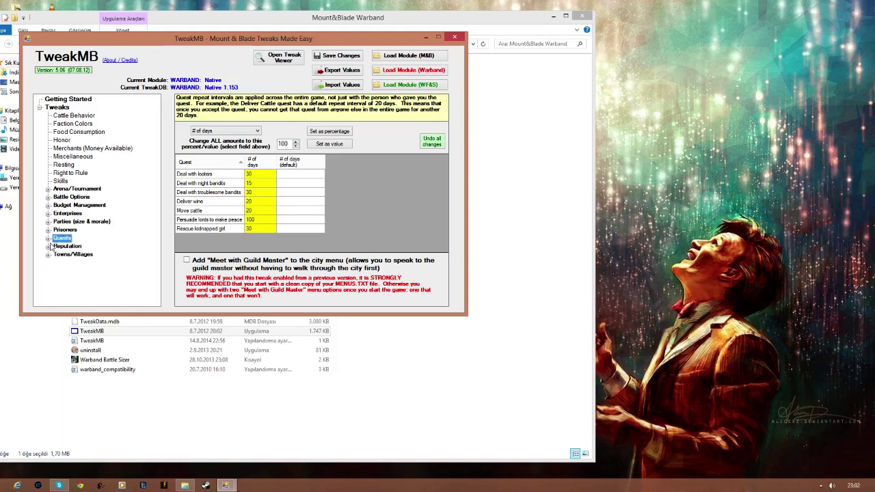
Set the Town Reputation relation gain for completing "Persuade lords to make peace" with accepted reward to 80.
click(48, 246)
click(65, 255)
click(64, 263)
click(74, 272)
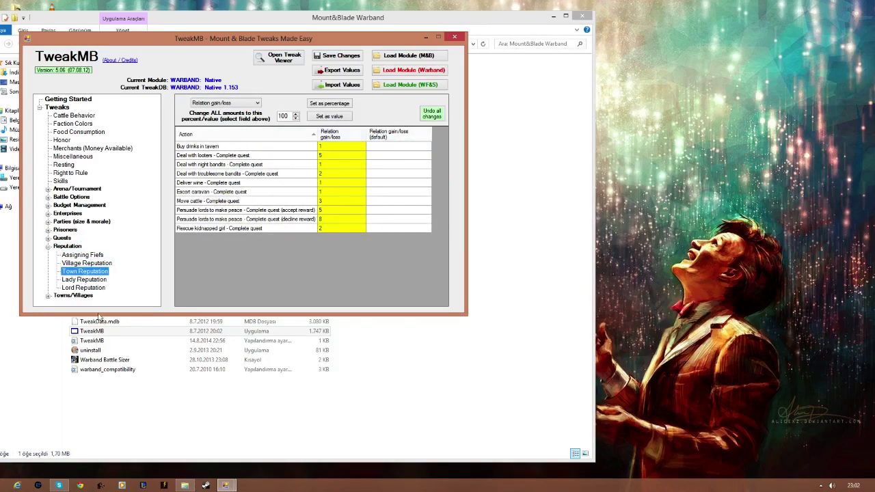
click(341, 209)
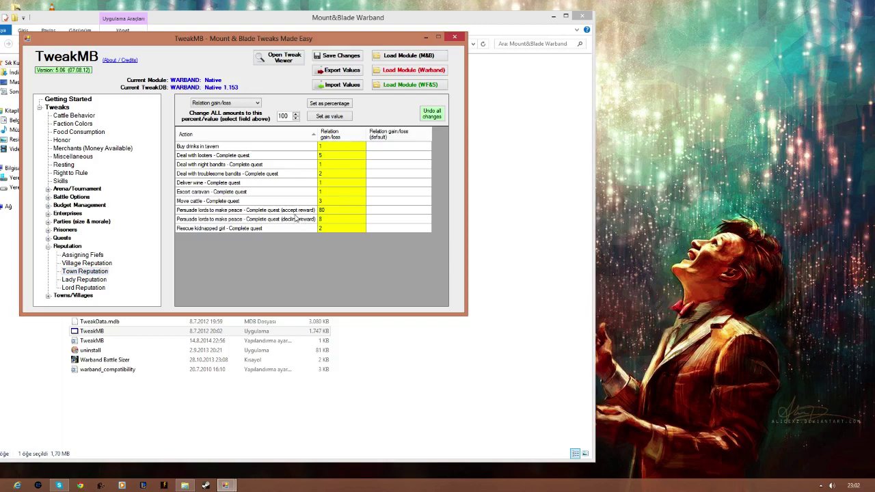
double_click(322, 210)
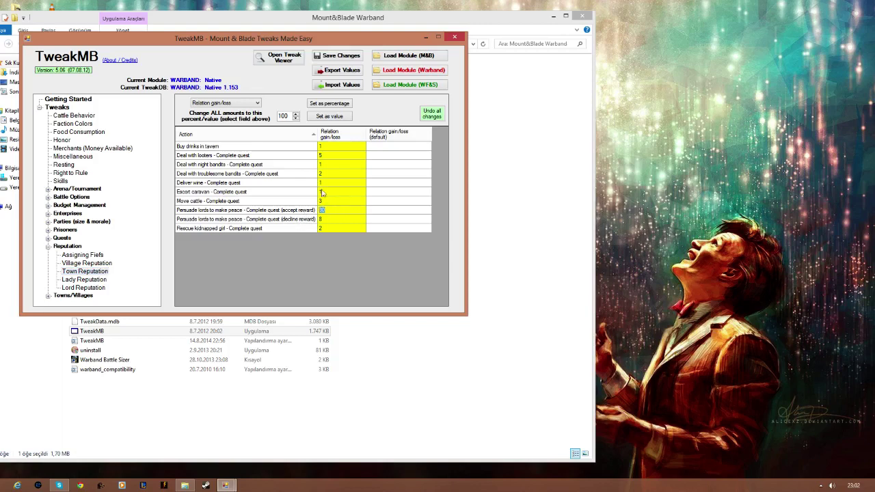
Review the relation gains and losses in the Lady Reputation and Lord Reputation tweaks.
click(96, 278)
click(102, 287)
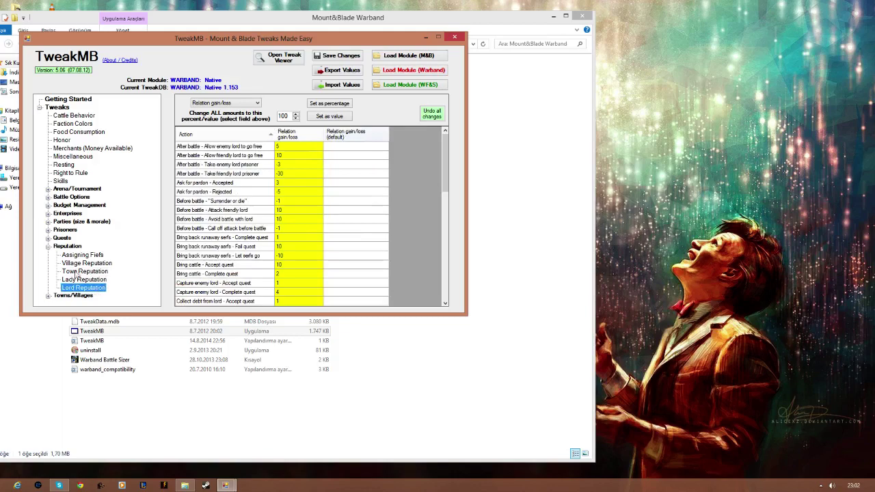
click(48, 246)
mouse_move(448, 183)
mouse_down()
mouse_move(448, 200)
mouse_move(451, 171)
mouse_up()
Review the Bandit Infestations and How Fiefs are Awarded tweaks under Towns/Villages.
click(47, 255)
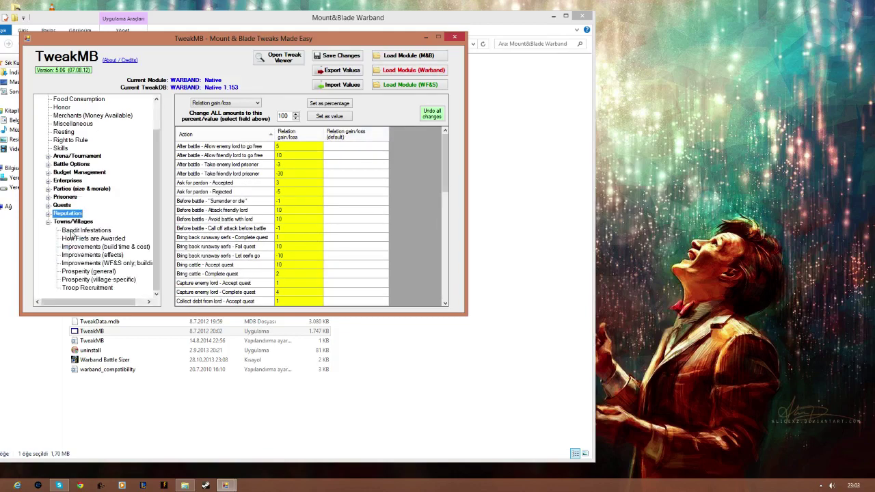
click(72, 230)
click(71, 239)
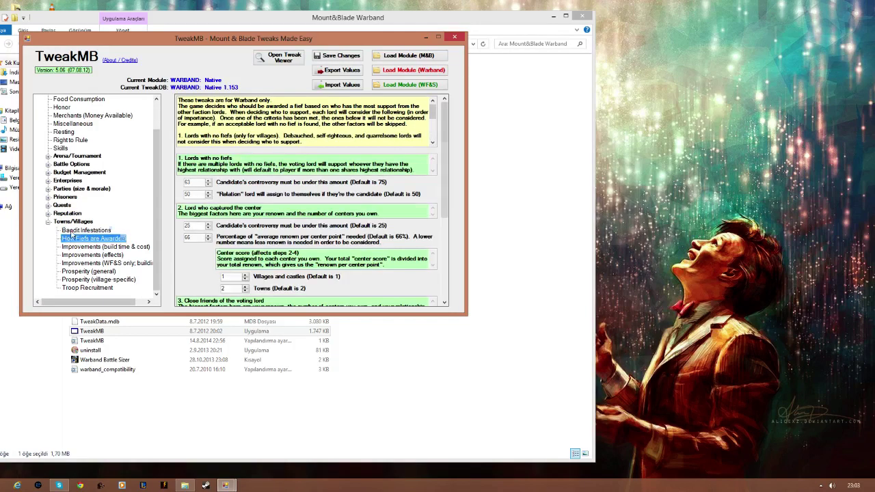
Review the Improvements, Prosperity and Troop Recruitment tweaks under Towns/Villages.
click(78, 247)
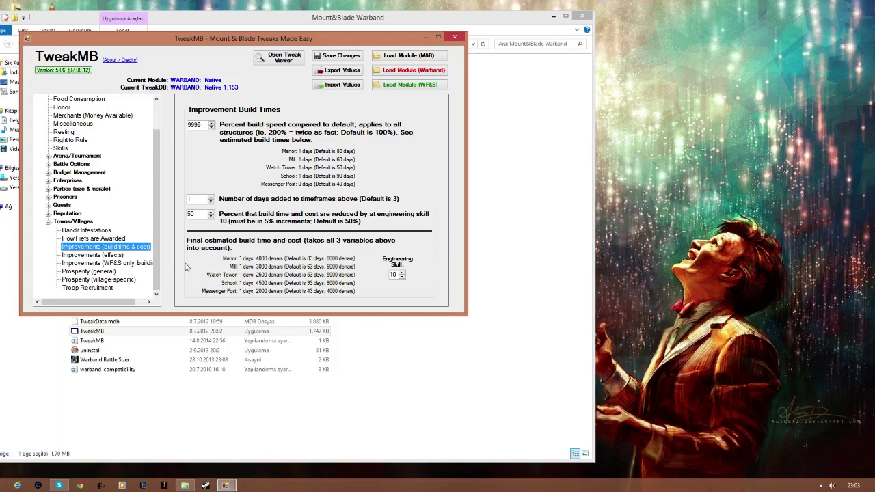
click(115, 255)
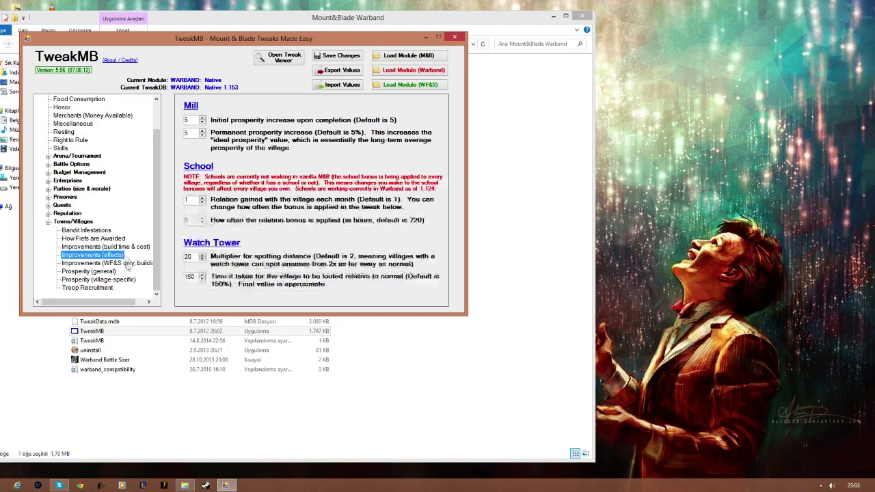
click(125, 263)
click(110, 272)
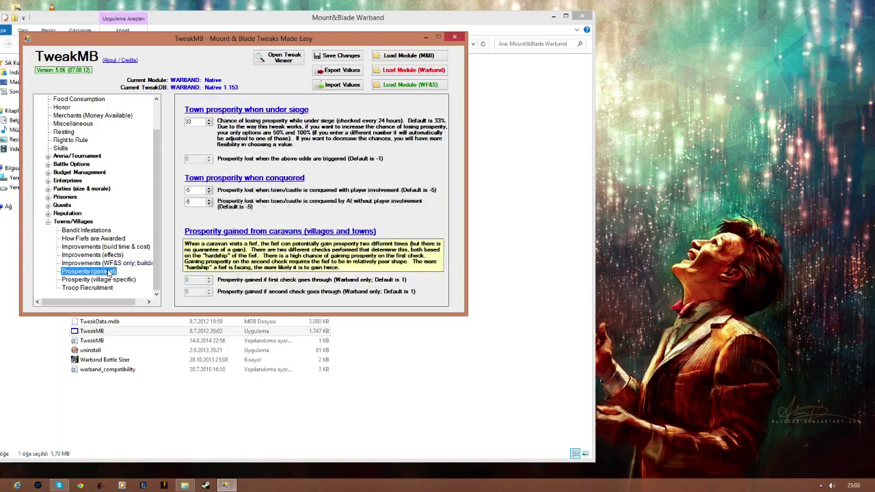
click(107, 280)
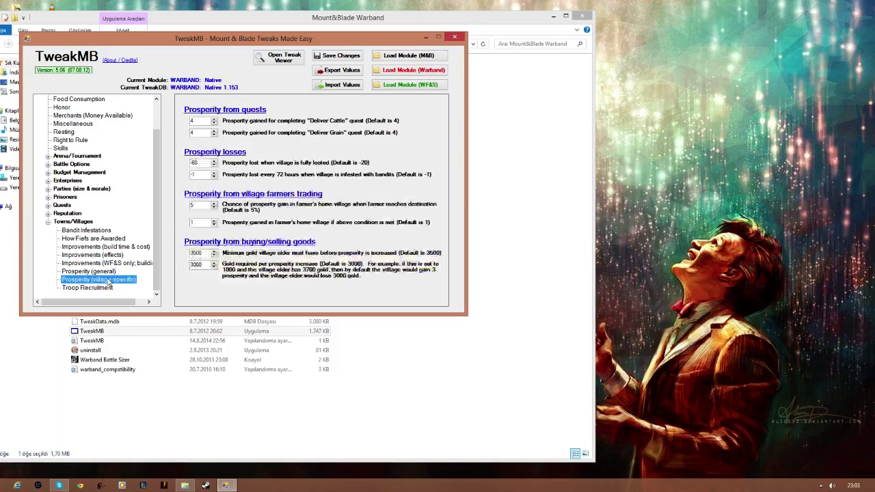
click(103, 287)
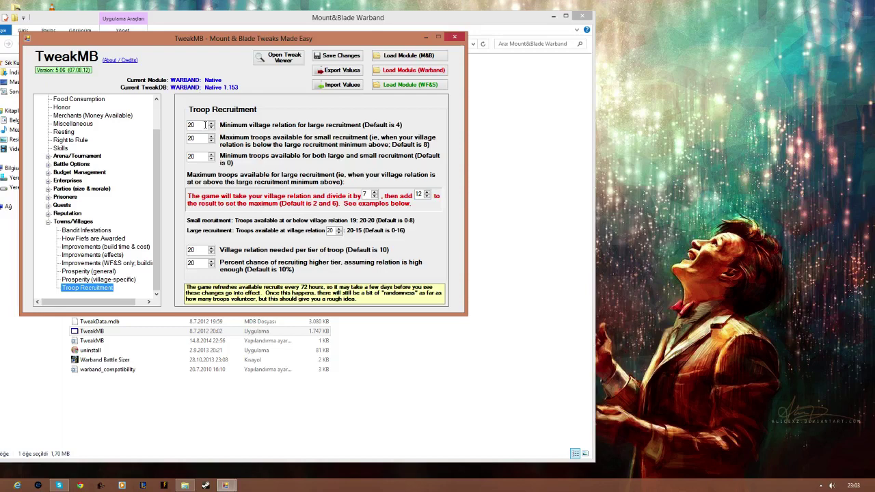
Set the minimum village relation for large recruitment to 99, and both the small-recruitment maximum and the minimum available troops to 999.
drag(204, 124, 188, 125)
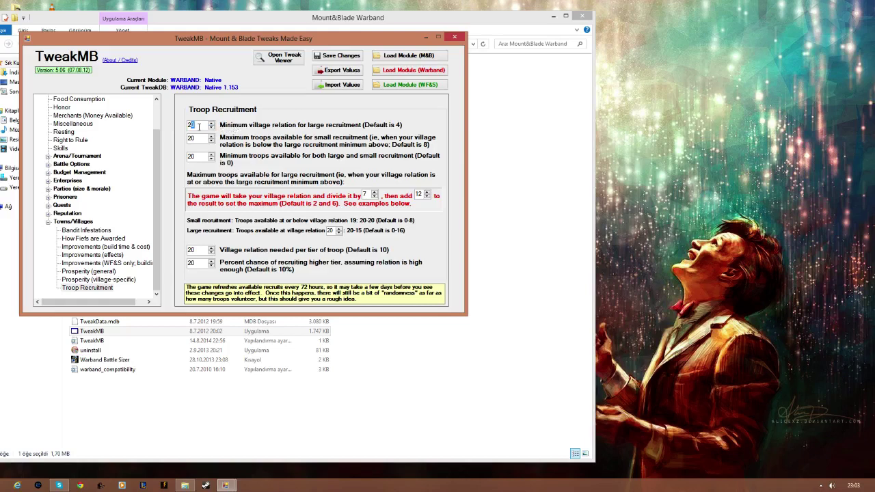
text(99)
double_click(195, 137)
text(999)
double_click(195, 156)
text(999)
Set the minimum available troops, the small-recruitment maximum and the minimum village relation for large recruitment back to 20.
drag(203, 156, 175, 155)
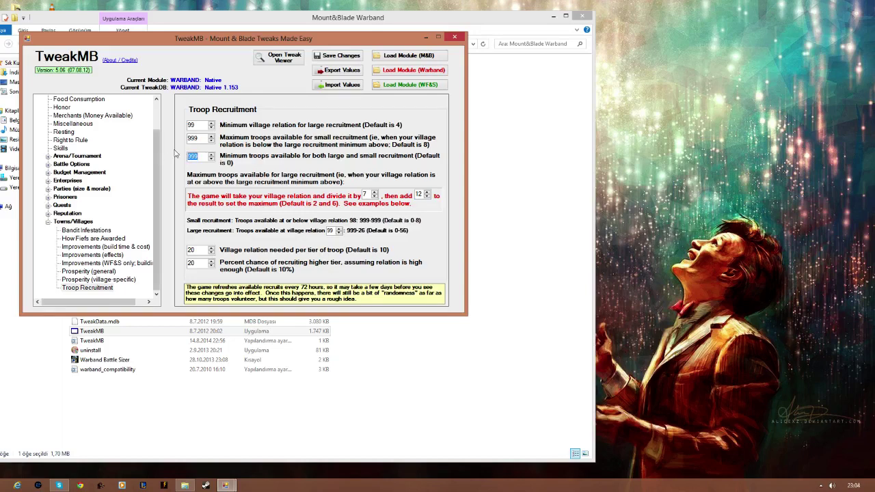
text(20)
double_click(194, 137)
text(20)
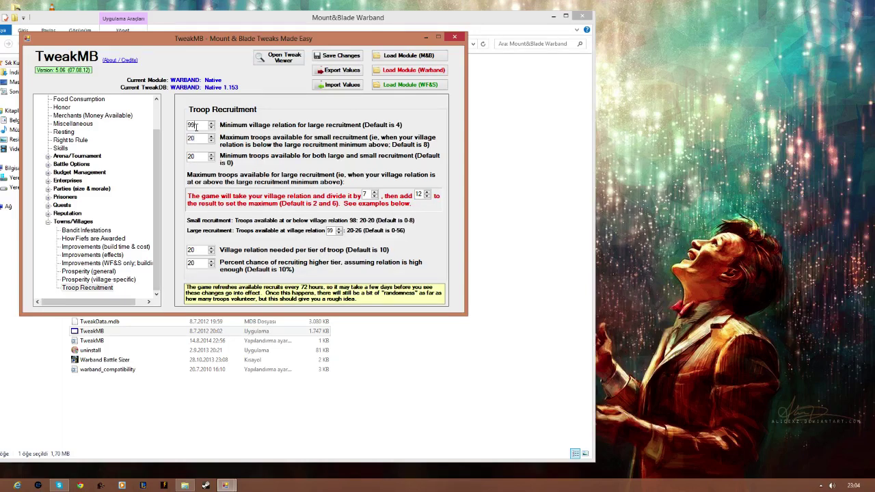
text(20)
Set the minimum village relation for large recruitment to 99 and the maximum troops for small recruitment to 200.
double_click(189, 126)
text(99)
key(Tab)
text(200)
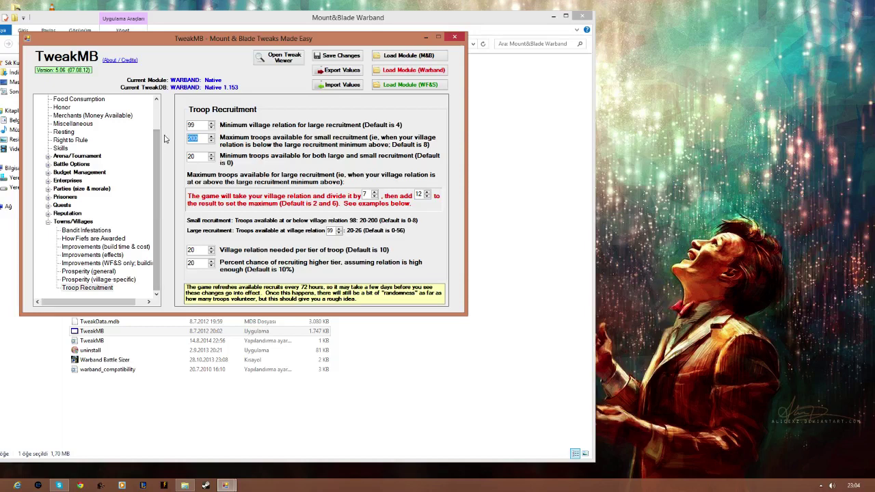
Return the small-recruitment maximum and the minimum village relation for large recruitment to 20.
key(BackSpace)
double_click(191, 125)
text(20)
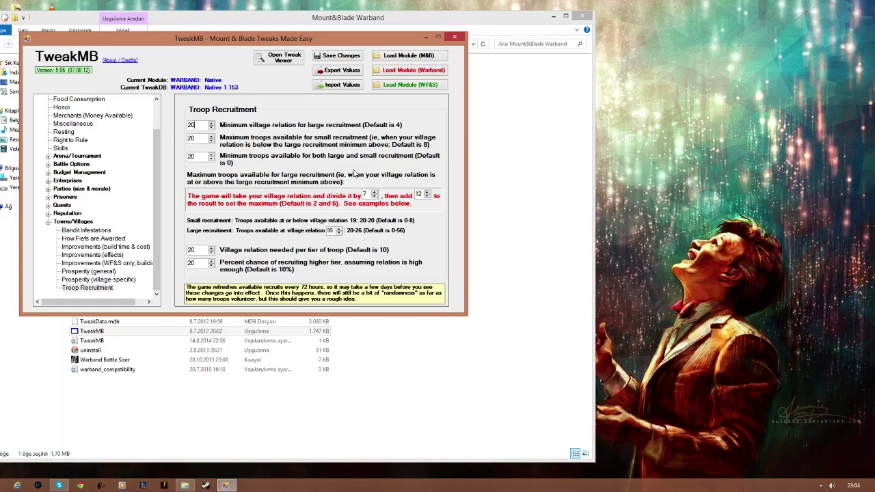
click(820, 486)
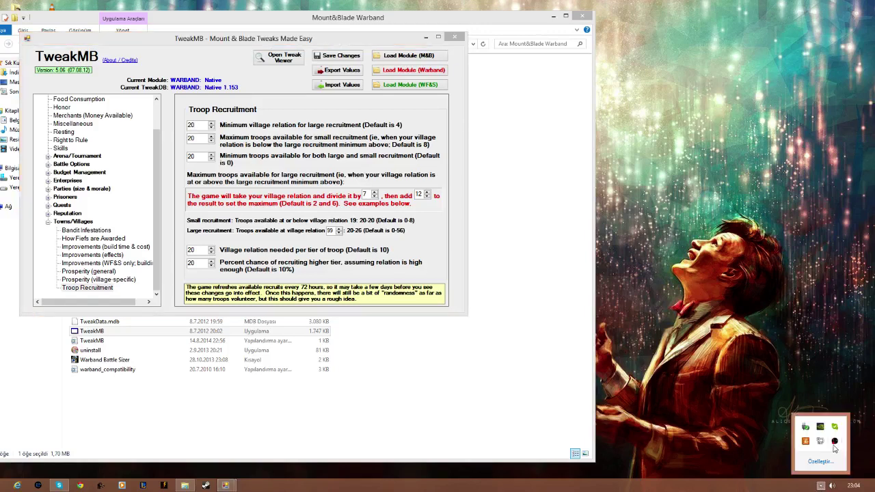
click(835, 442)
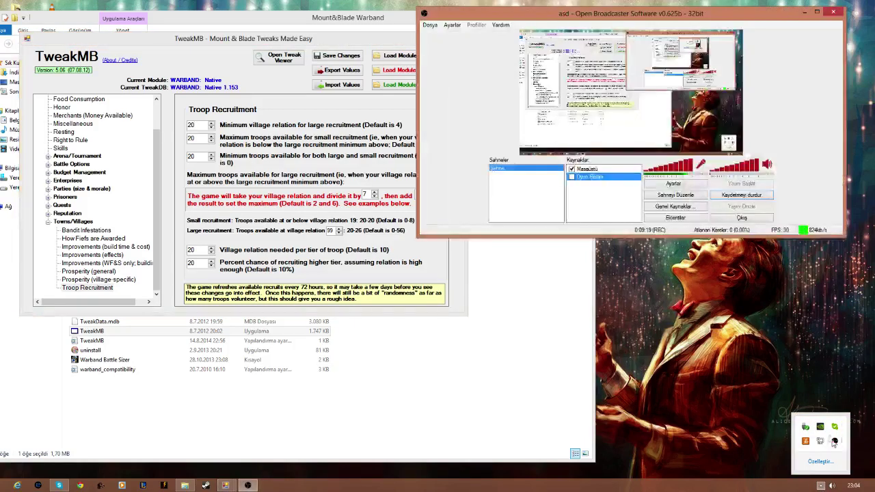